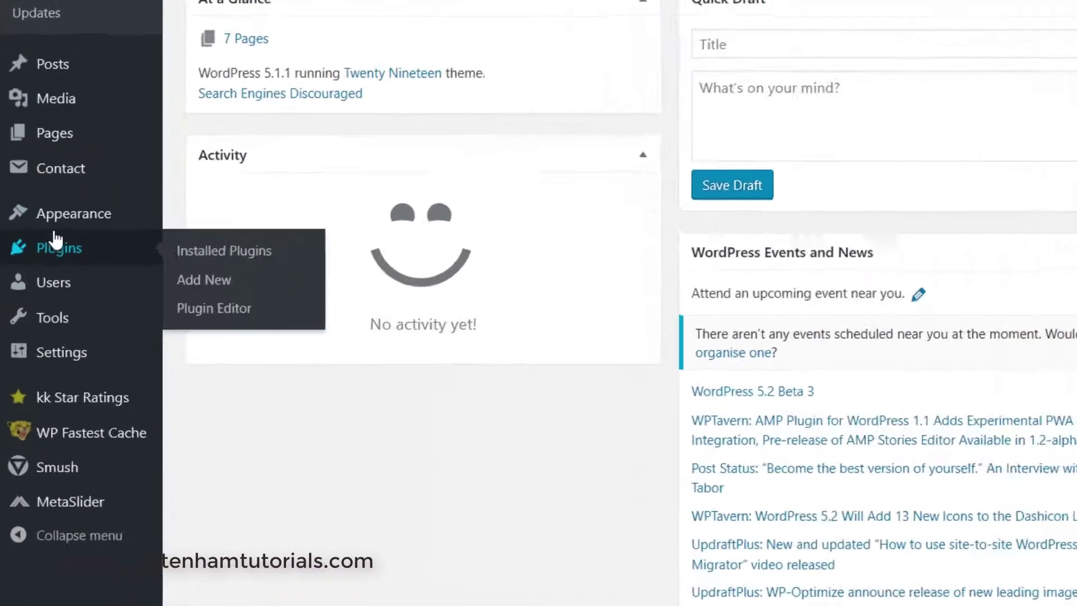
Open the page for adding new themes to the site and look over the featured themes.
{"action": "mouse_move", "coordinate": [40, 254]}
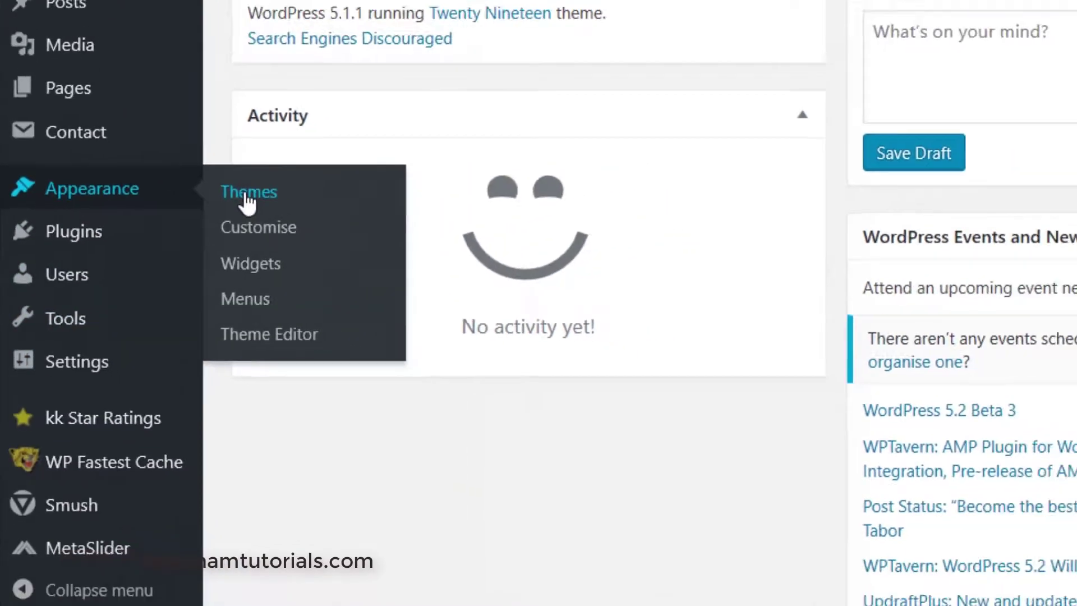
{"action": "left_click", "coordinate": [289, 174]}
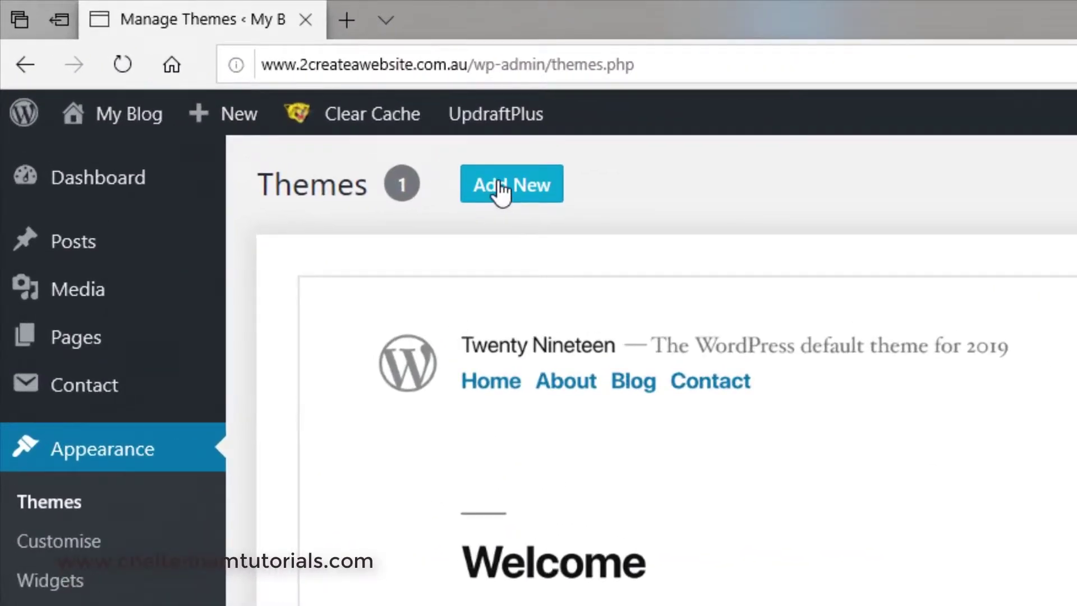
{"action": "left_click", "coordinate": [501, 191]}
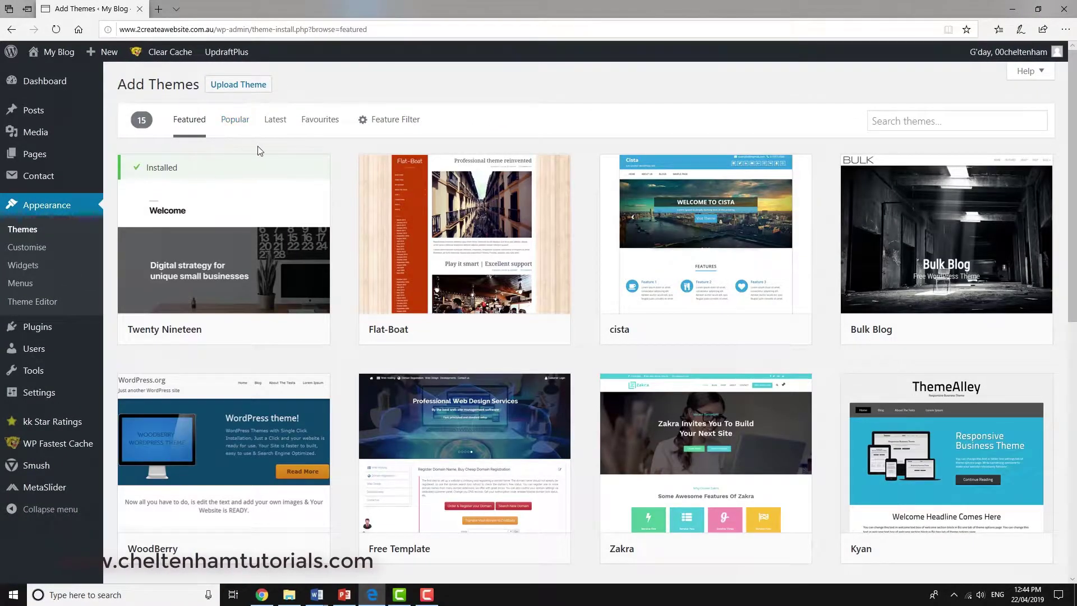
{"action": "scroll", "coordinate": [510, 249], "scroll_direction": "down", "scroll_amount": 5}
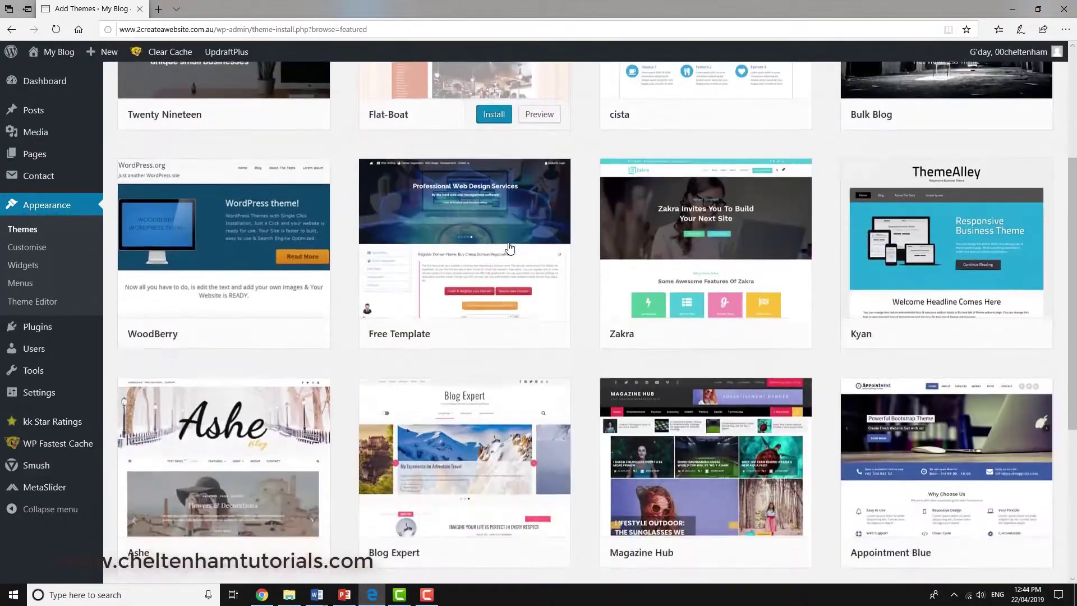
{"action": "scroll", "coordinate": [510, 248], "scroll_direction": "up", "scroll_amount": 5}
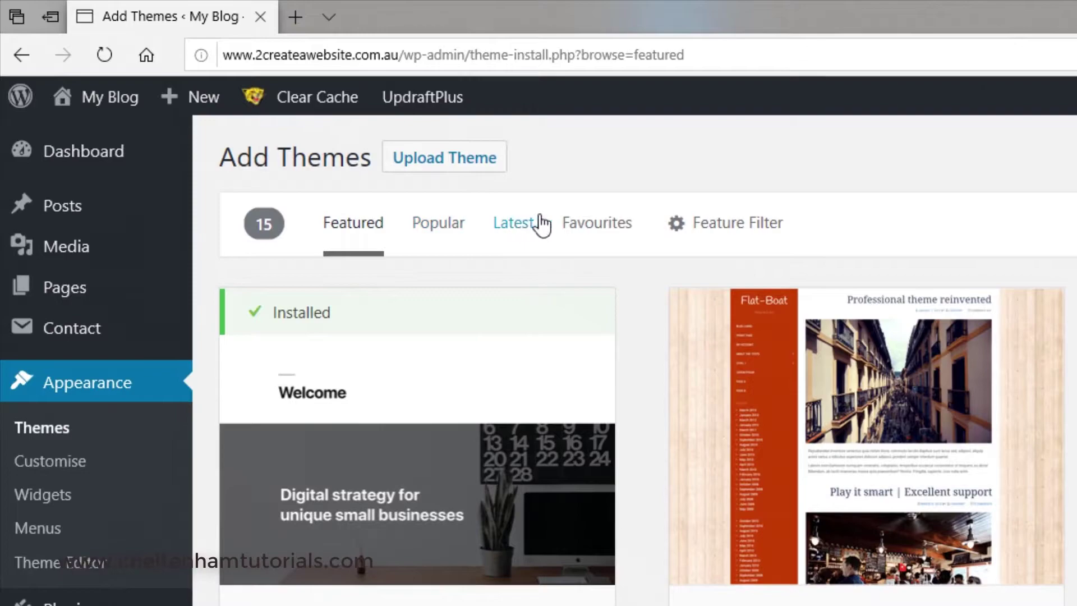
List the popular themes and examine the available designs, including Hestia, Zakra and Ashe.
{"action": "left_click", "coordinate": [438, 228]}
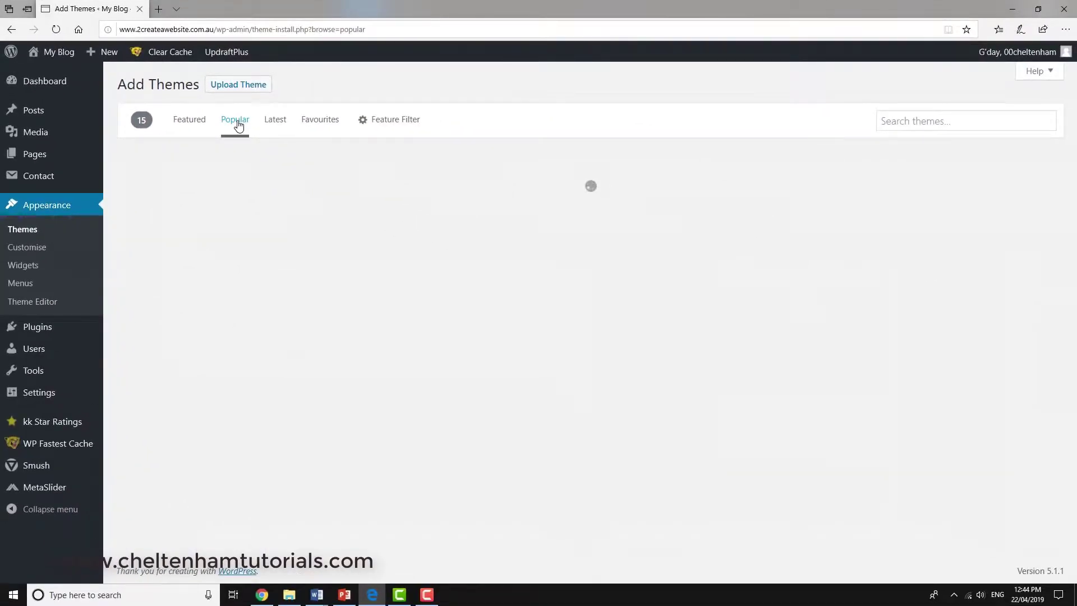
{"action": "scroll", "coordinate": [314, 225], "scroll_direction": "down", "scroll_amount": 3}
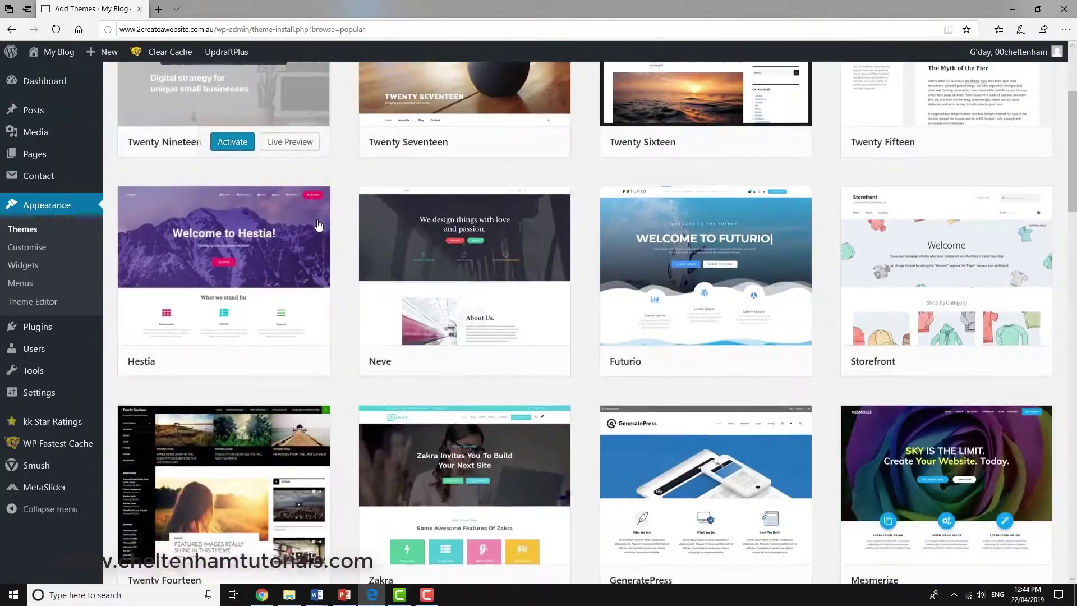
{"action": "scroll", "coordinate": [319, 225], "scroll_direction": "down", "scroll_amount": 10}
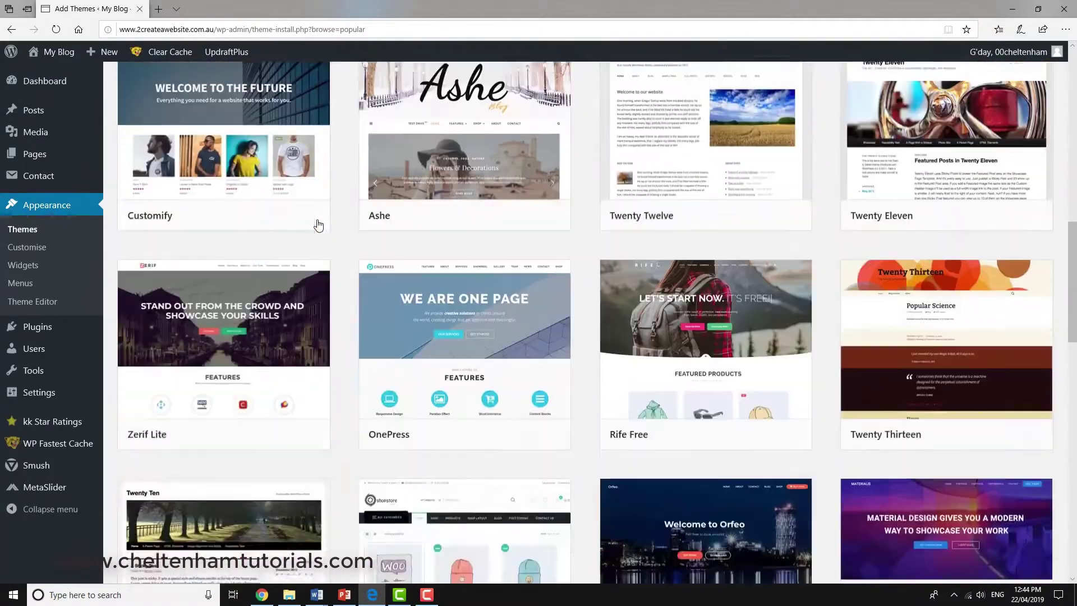
{"action": "scroll", "coordinate": [318, 225], "scroll_direction": "up", "scroll_amount": 10}
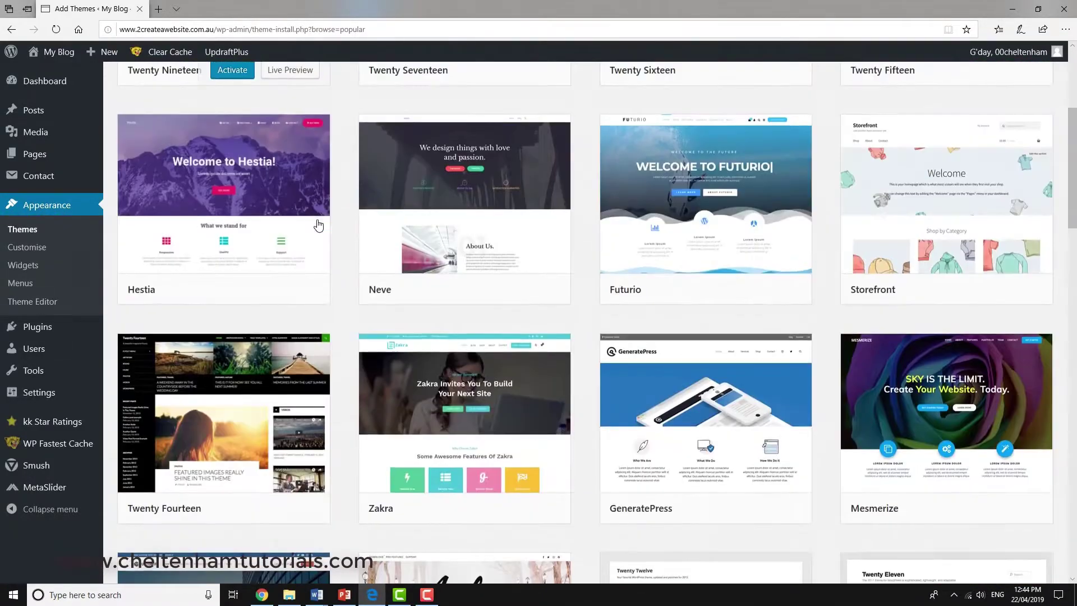
{"action": "scroll", "coordinate": [318, 225], "scroll_direction": "up", "scroll_amount": 5}
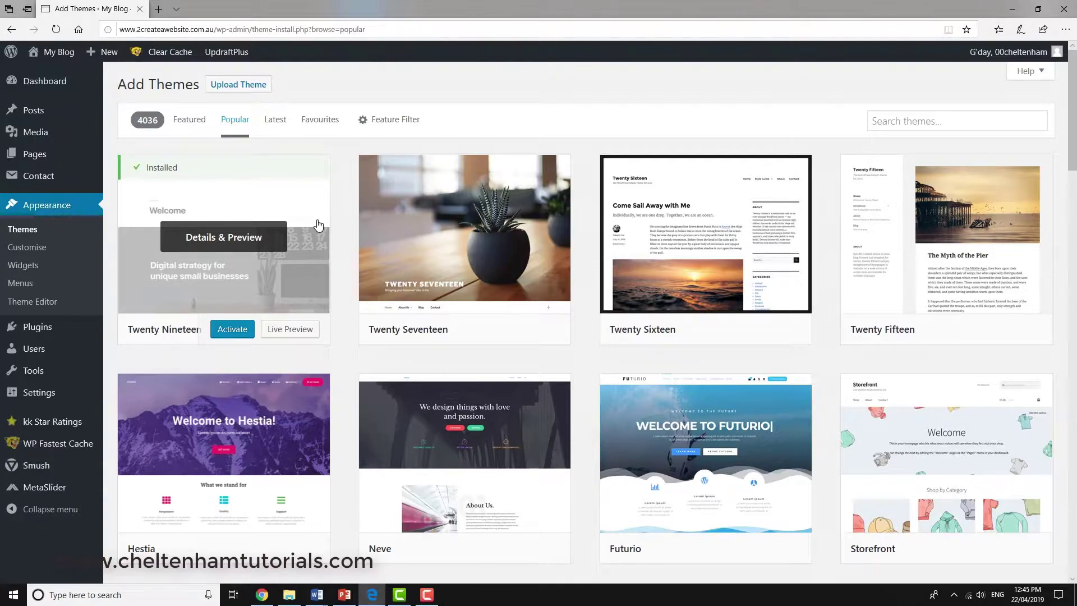
{"action": "scroll", "coordinate": [447, 250], "scroll_direction": "down", "scroll_amount": 3}
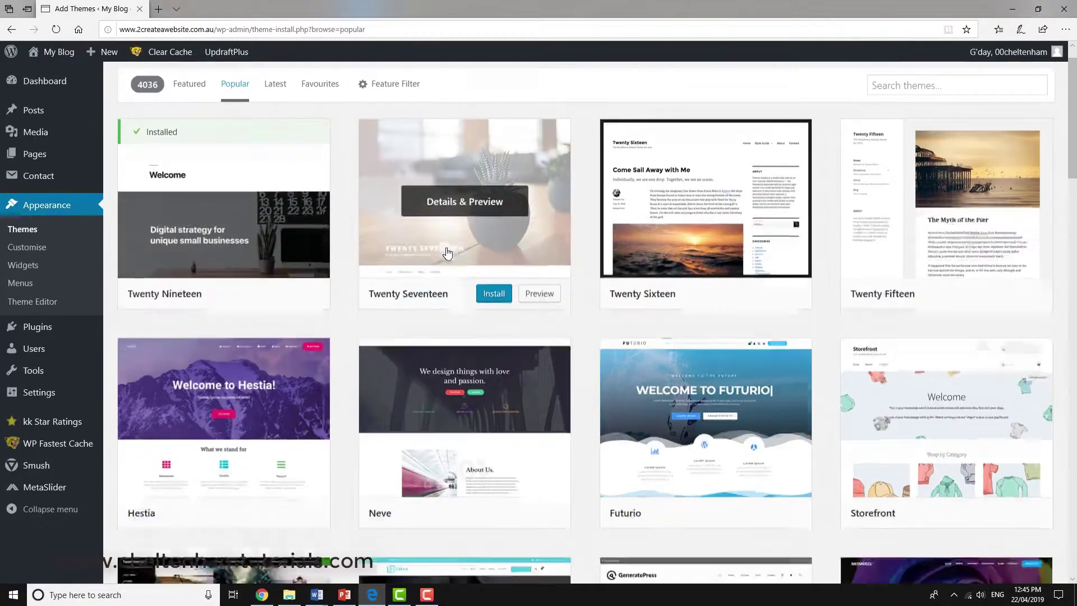
{"action": "scroll", "coordinate": [447, 250], "scroll_direction": "down", "scroll_amount": 5}
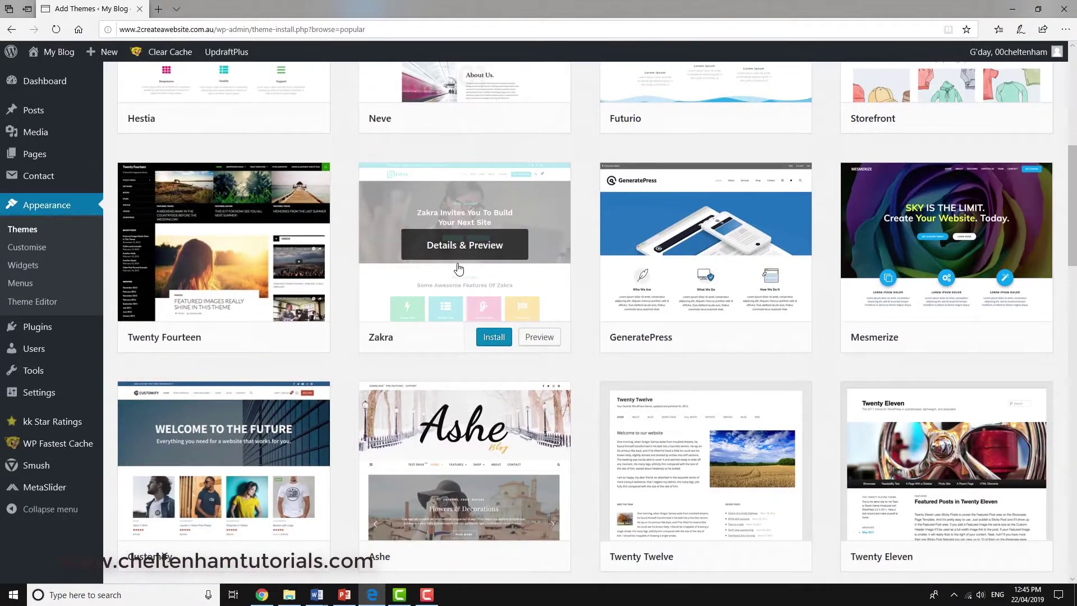
{"action": "scroll", "coordinate": [458, 269], "scroll_direction": "down", "scroll_amount": 3}
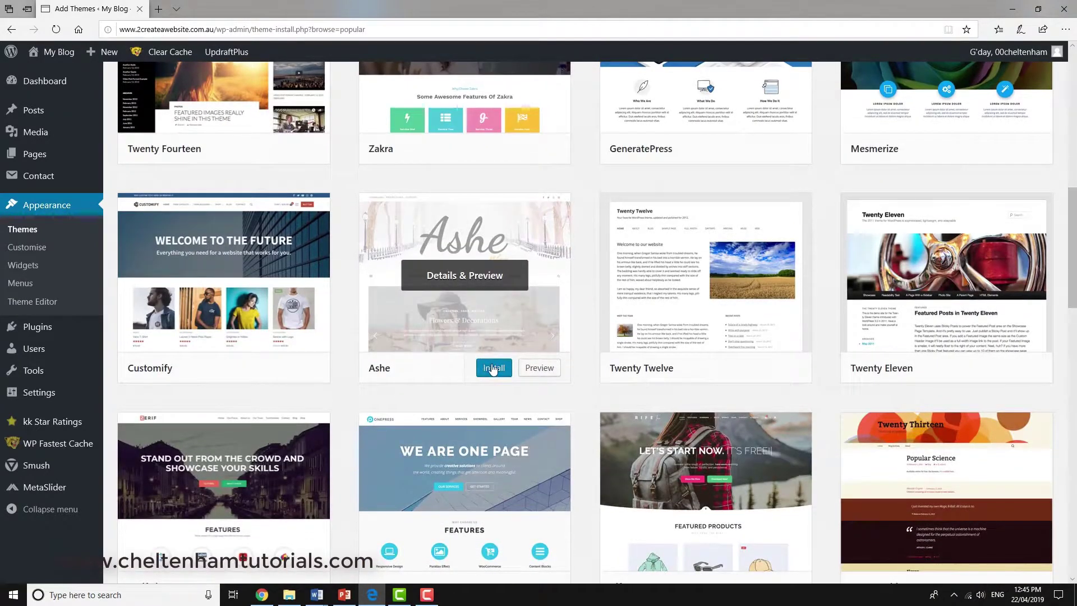
{"action": "scroll", "coordinate": [369, 256], "scroll_direction": "up", "scroll_amount": 3}
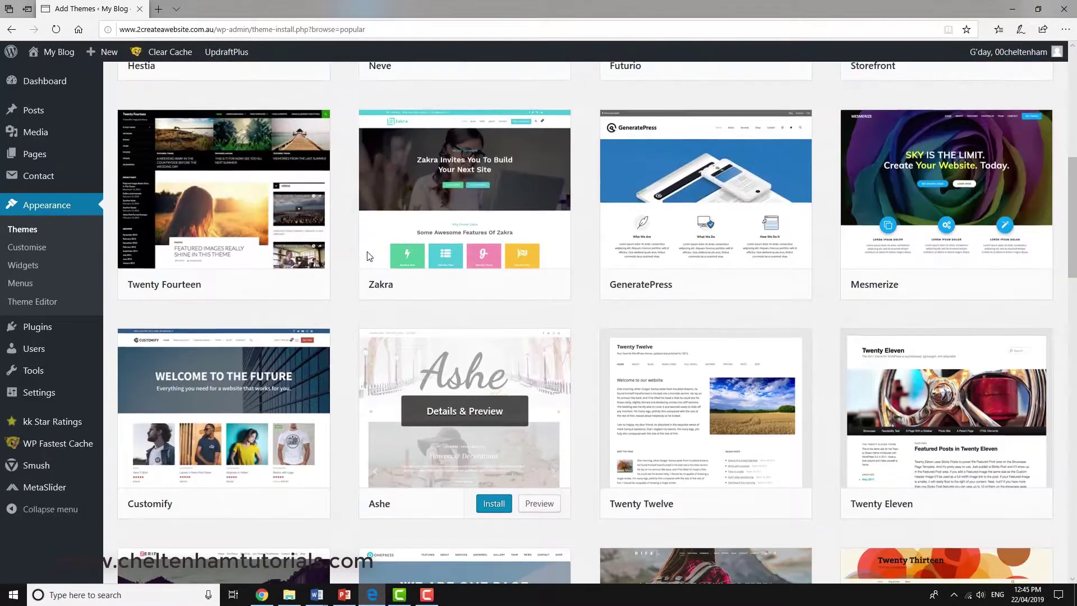
{"action": "scroll", "coordinate": [369, 256], "scroll_direction": "up", "scroll_amount": 8}
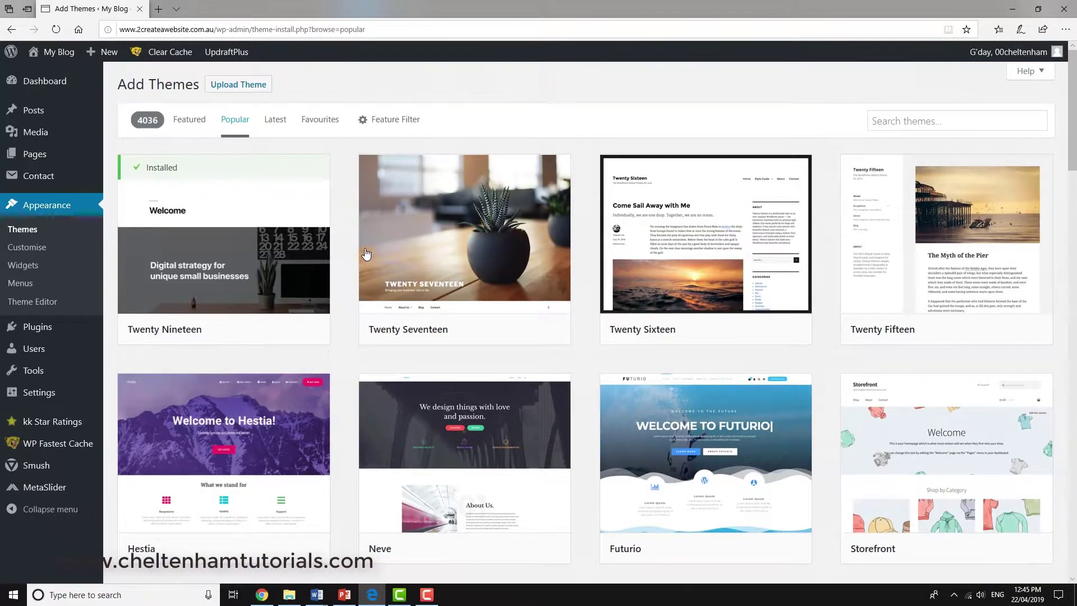
Look through the latest themes and open the list of favourite themes.
{"action": "left_click", "coordinate": [279, 123]}
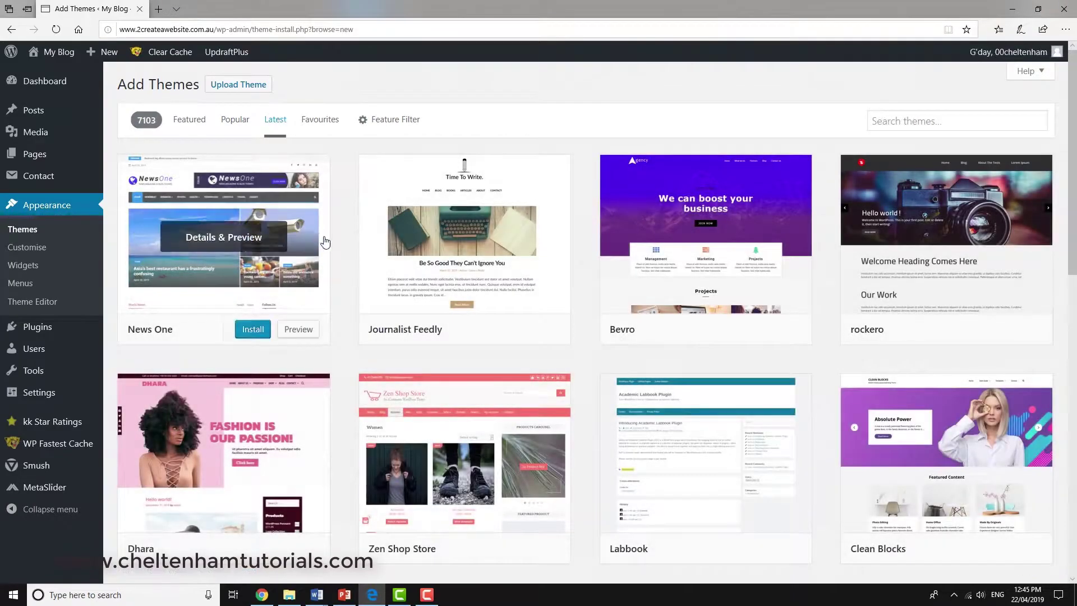
{"action": "scroll", "coordinate": [341, 261], "scroll_direction": "down", "scroll_amount": 5}
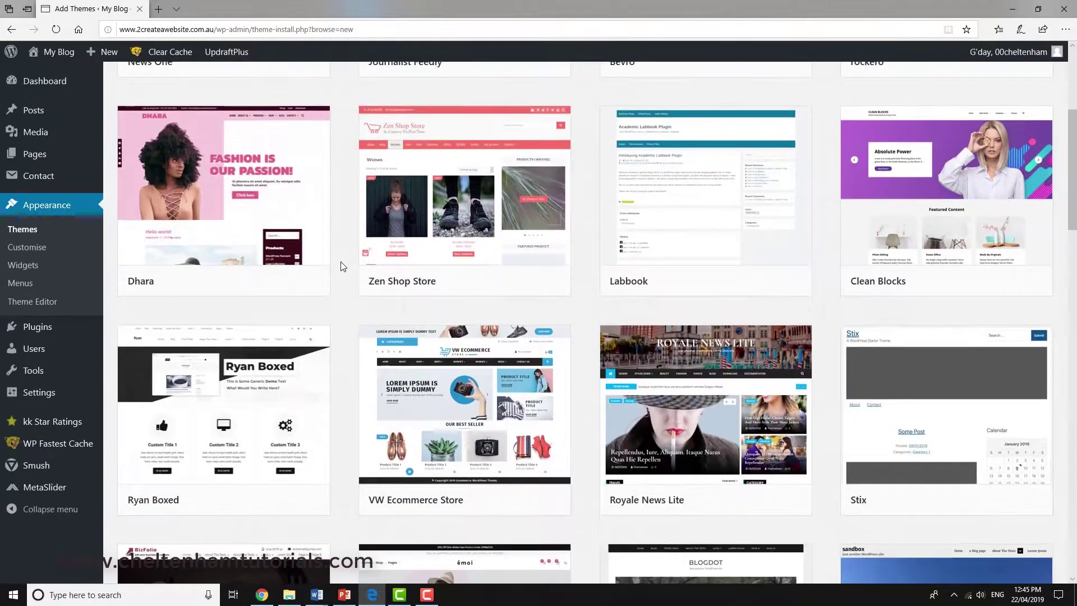
{"action": "scroll", "coordinate": [342, 261], "scroll_direction": "down", "scroll_amount": 4}
{"action": "scroll", "coordinate": [341, 262], "scroll_direction": "up", "scroll_amount": 9}
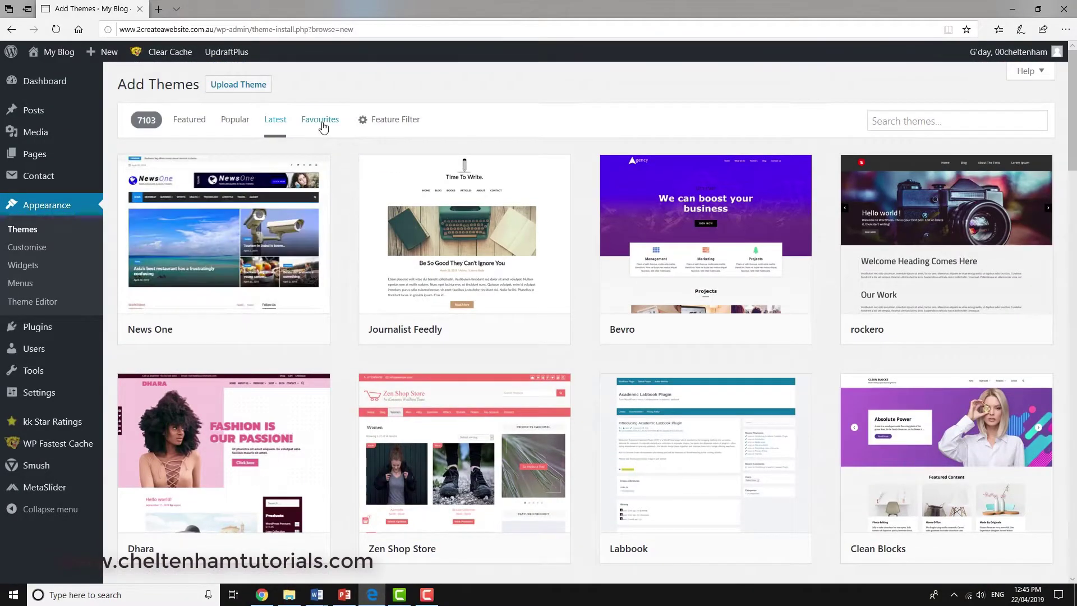
{"action": "left_click", "coordinate": [322, 124]}
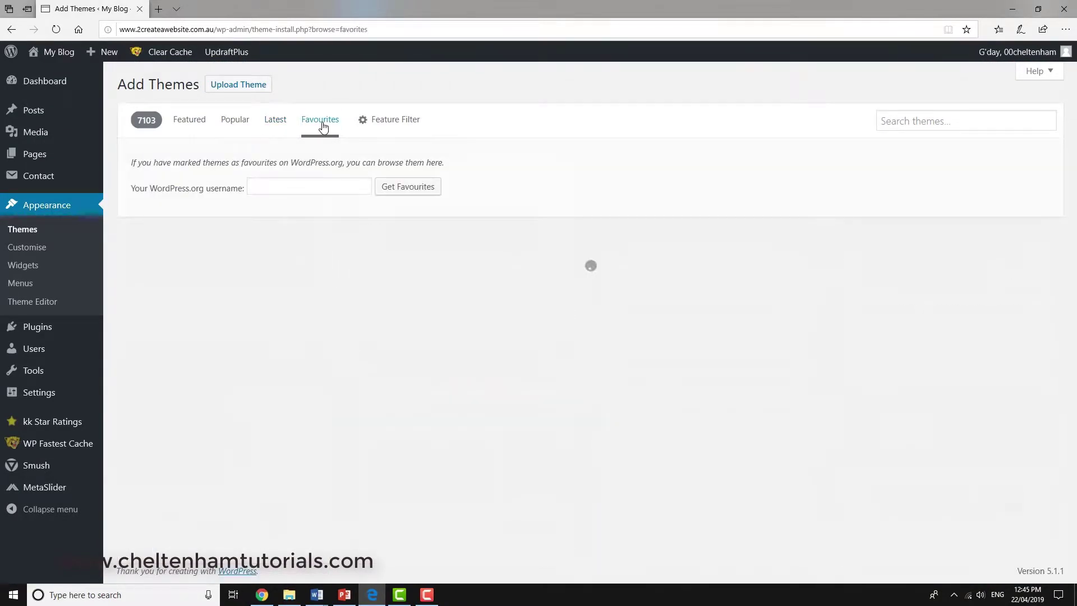
Return to the popular themes and examine the long list of designs down to its last entries.
{"action": "left_click", "coordinate": [239, 125]}
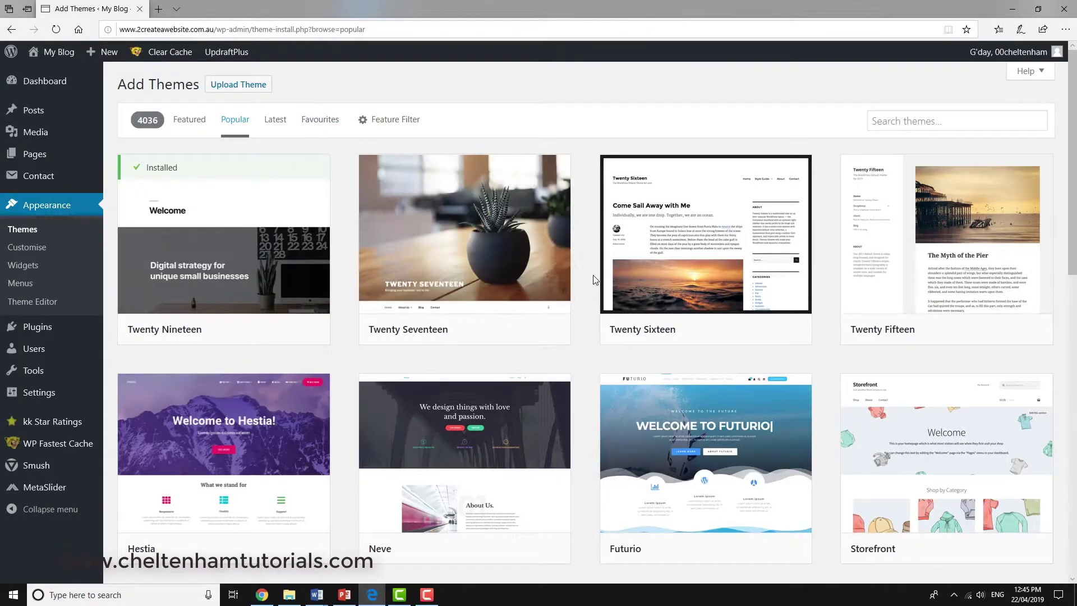
{"action": "scroll", "coordinate": [617, 280], "scroll_direction": "down", "scroll_amount": 2}
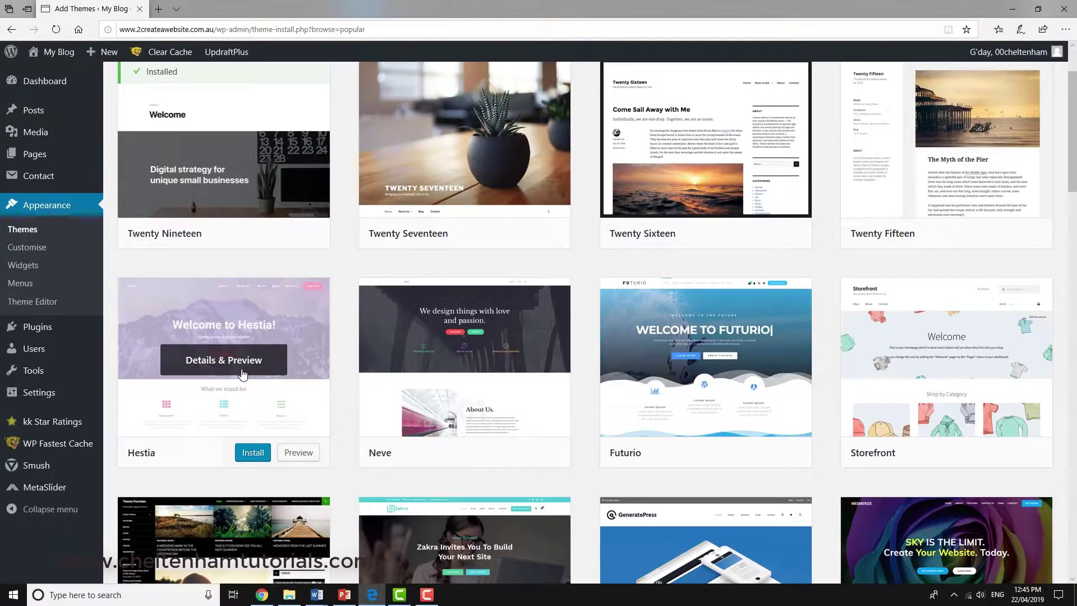
{"action": "left_click_drag", "start_coordinate": [1073, 180], "coordinate": [1062, 307]}
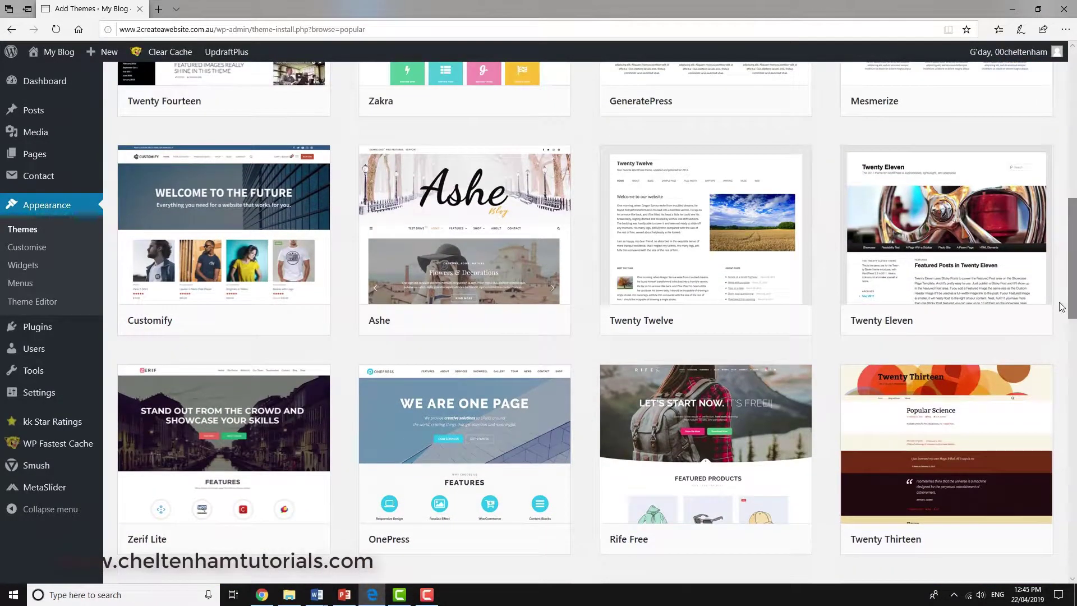
{"action": "scroll", "coordinate": [828, 305], "scroll_direction": "down", "scroll_amount": 3}
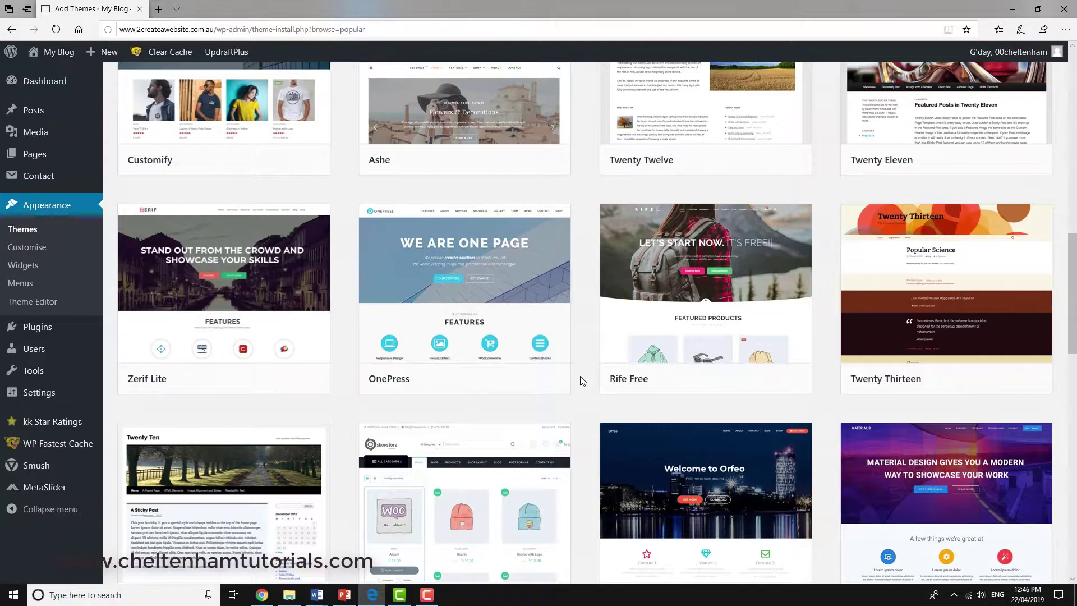
{"action": "scroll", "coordinate": [582, 381], "scroll_direction": "down", "scroll_amount": 2}
{"action": "scroll", "coordinate": [582, 381], "scroll_direction": "down", "scroll_amount": 2}
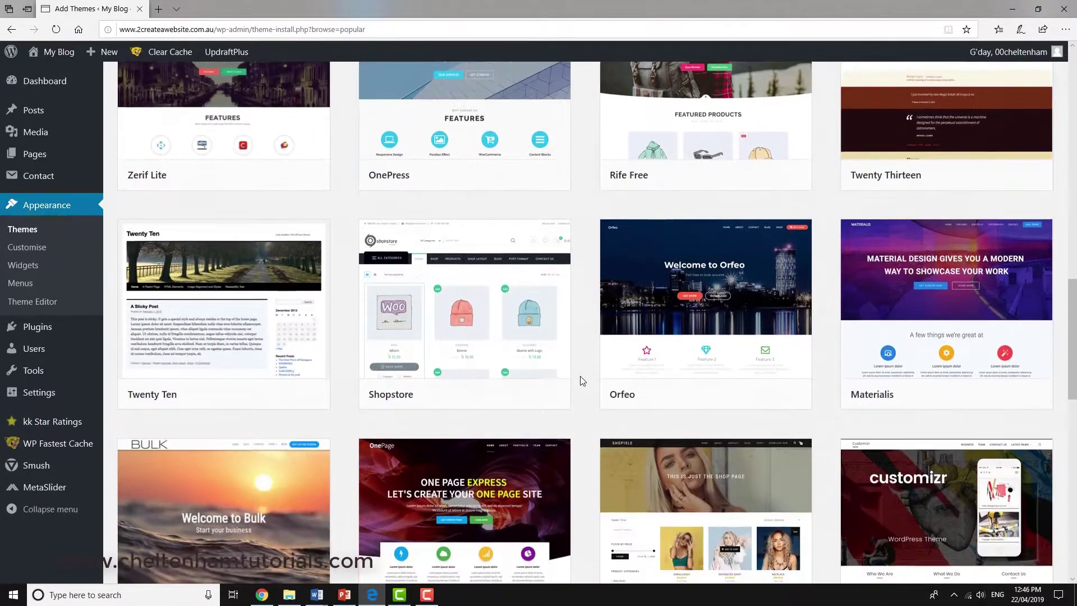
{"action": "scroll", "coordinate": [582, 381], "scroll_direction": "down", "scroll_amount": 3}
{"action": "scroll", "coordinate": [582, 381], "scroll_direction": "down", "scroll_amount": 5}
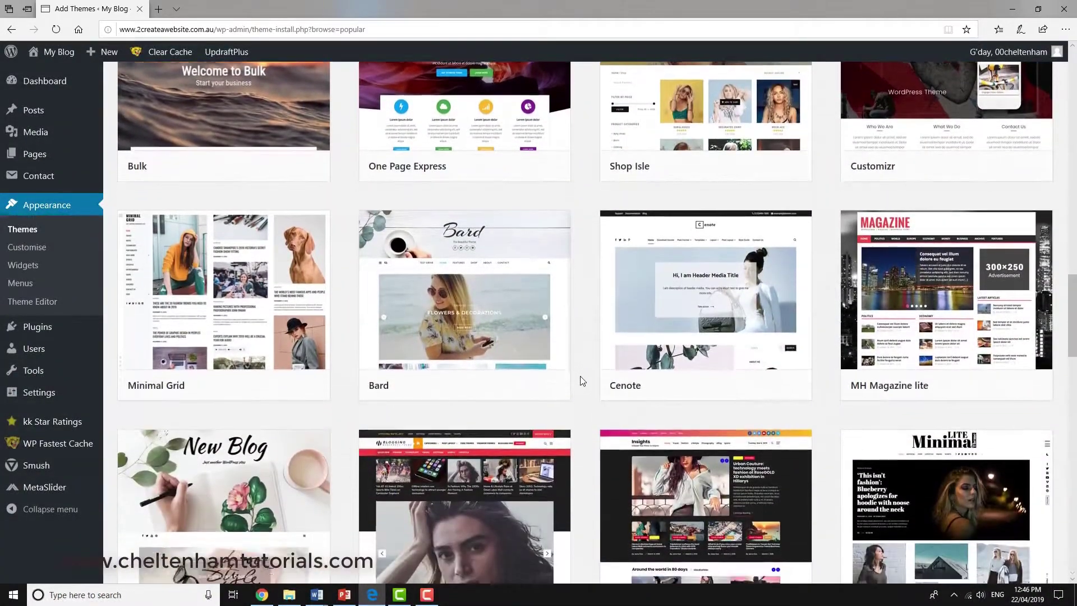
{"action": "scroll", "coordinate": [580, 376], "scroll_direction": "down", "scroll_amount": 3}
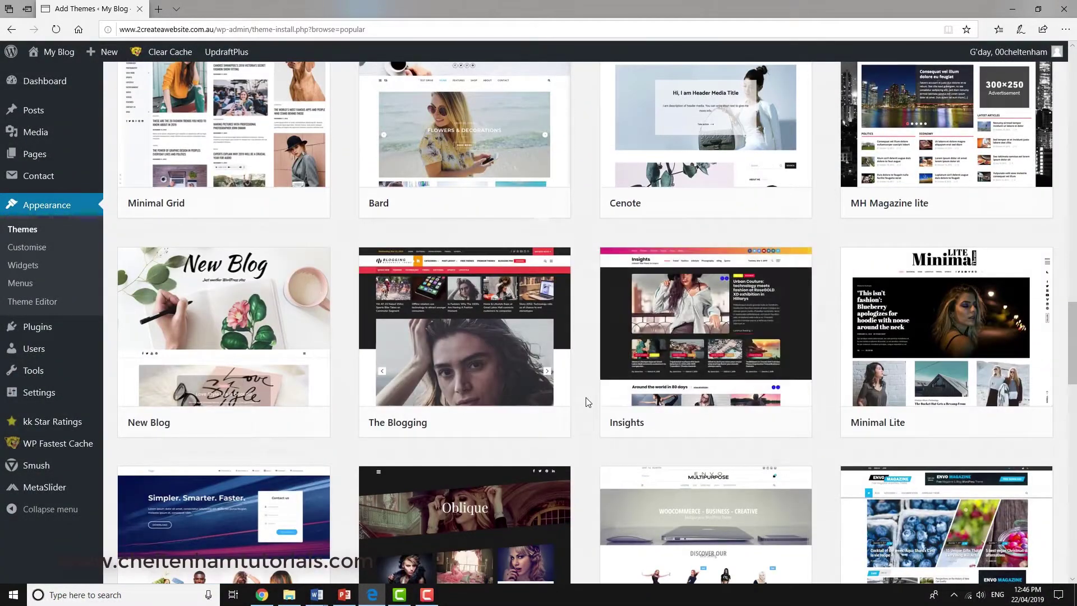
{"action": "scroll", "coordinate": [583, 401], "scroll_direction": "down", "scroll_amount": 3}
{"action": "scroll", "coordinate": [580, 398], "scroll_direction": "down", "scroll_amount": 1}
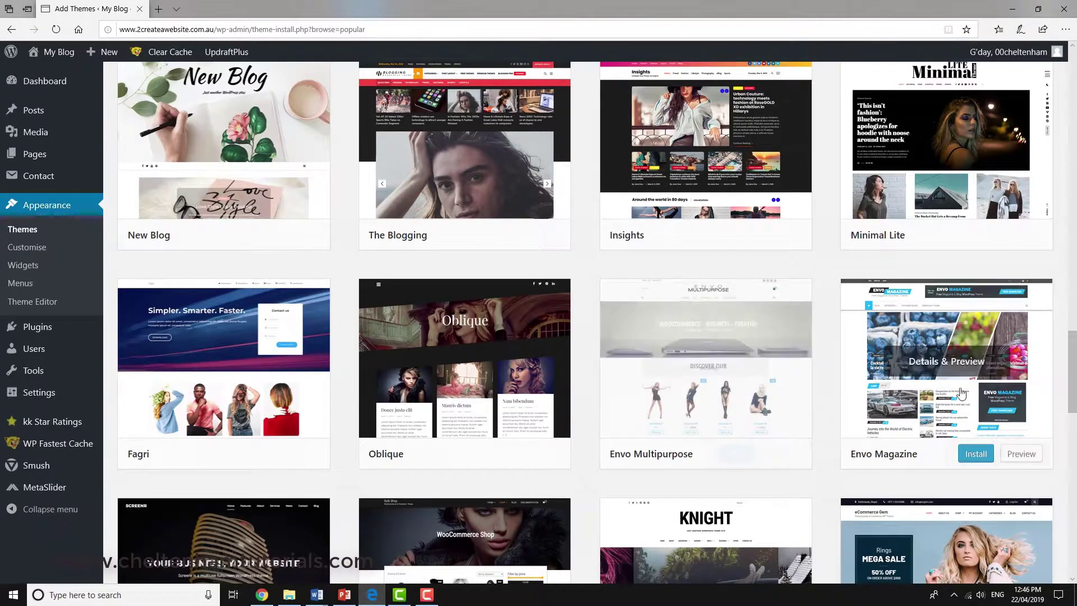
{"action": "left_click_drag", "start_coordinate": [1074, 360], "coordinate": [1076, 562]}
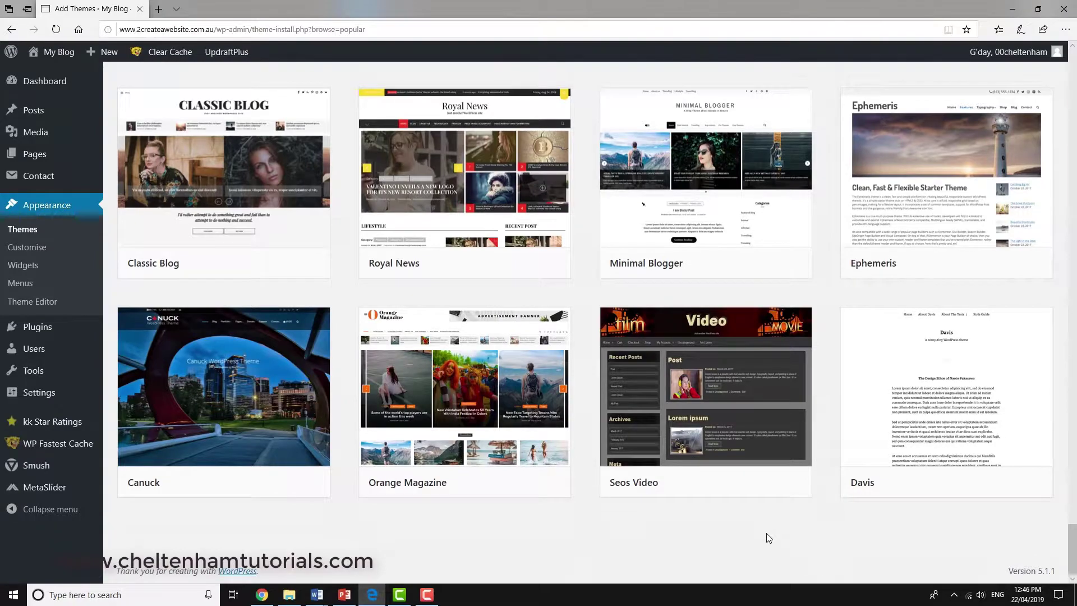
{"action": "scroll", "coordinate": [768, 537], "scroll_direction": "up", "scroll_amount": 2}
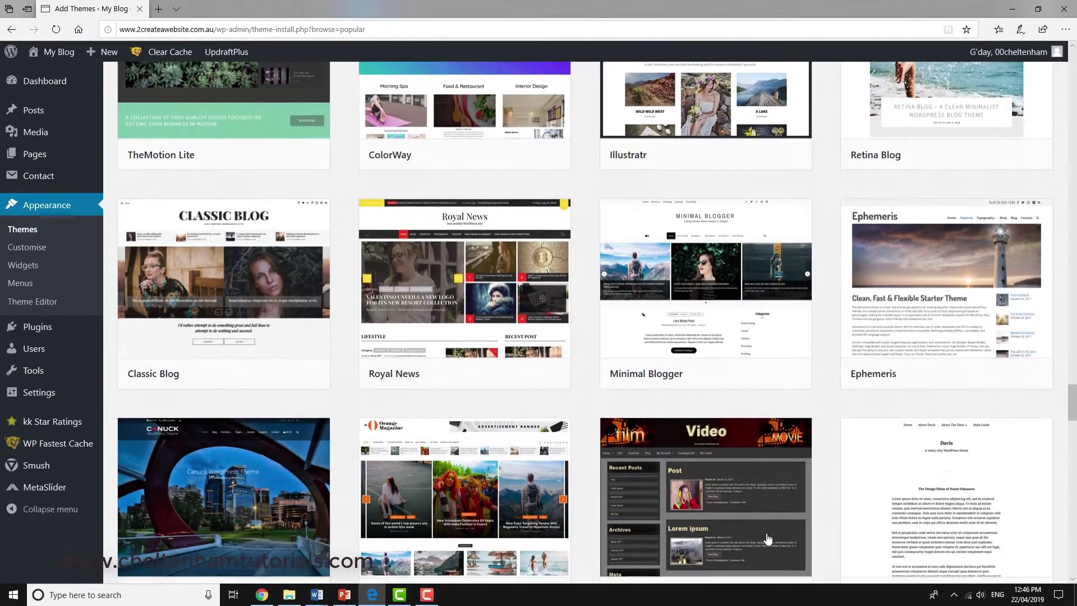
{"action": "scroll", "coordinate": [769, 537], "scroll_direction": "down", "scroll_amount": 1}
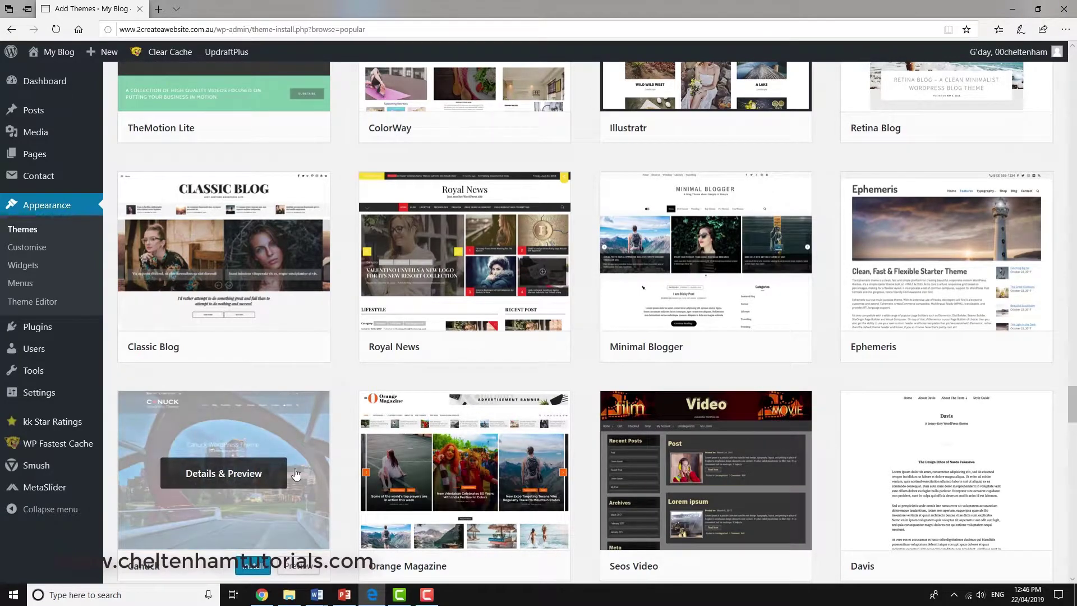
{"action": "scroll", "coordinate": [296, 474], "scroll_direction": "up", "scroll_amount": 12}
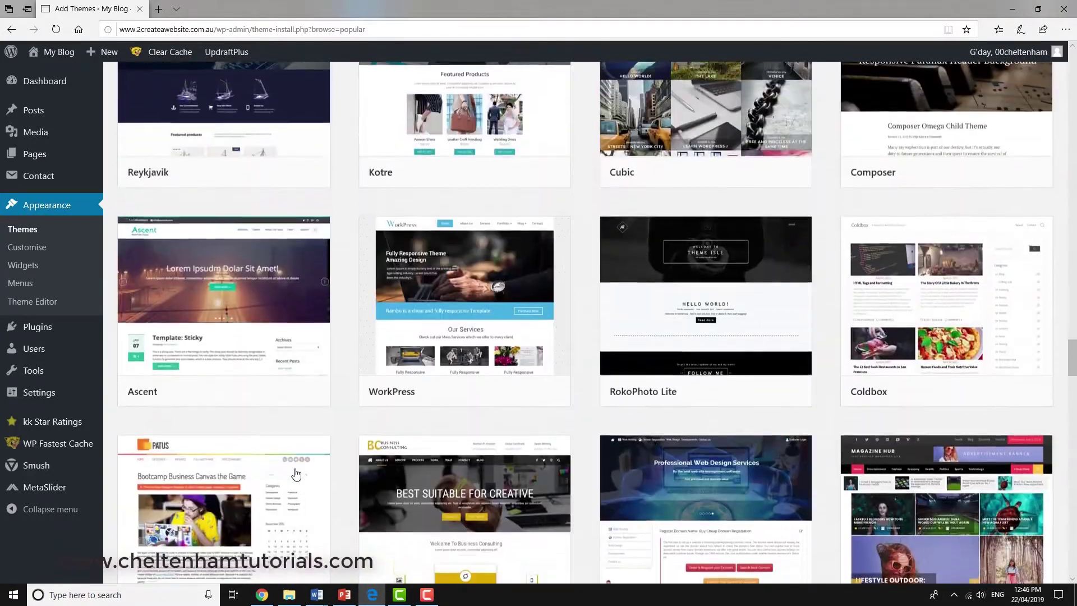
{"action": "scroll", "coordinate": [296, 474], "scroll_direction": "up", "scroll_amount": 6}
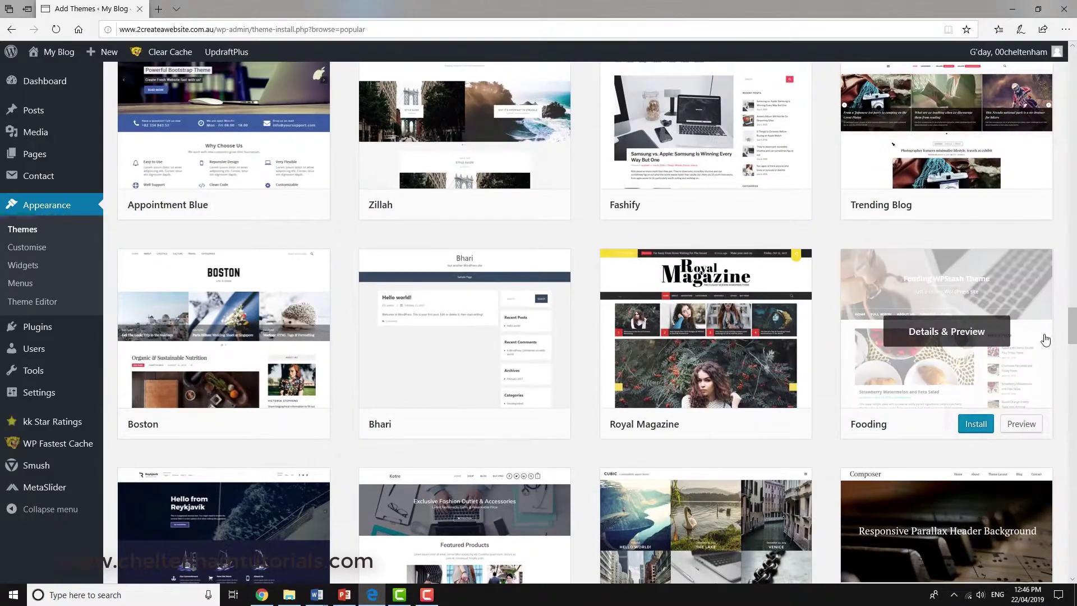
Search the theme library for "sydney".
{"action": "left_click_drag", "start_coordinate": [1072, 325], "coordinate": [1070, 66]}
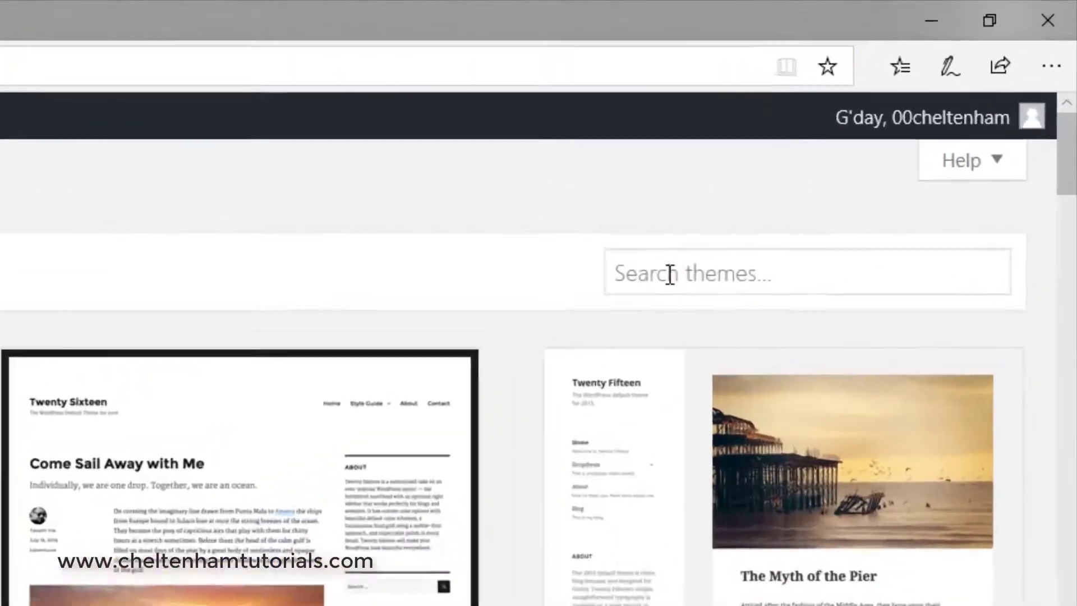
{"action": "left_click", "coordinate": [896, 121]}
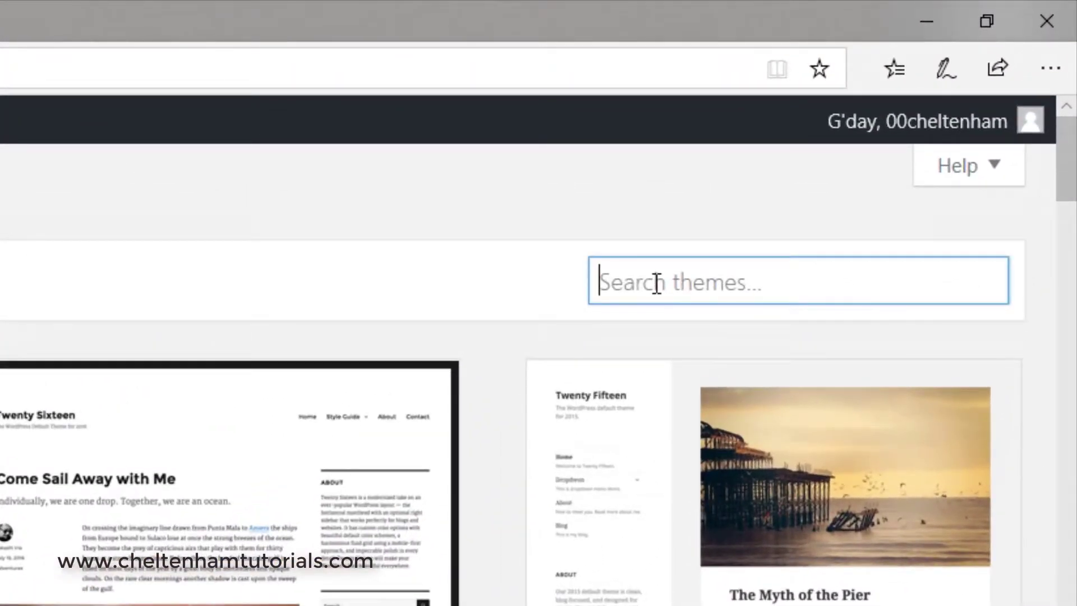
{"action": "type", "text": "sydney"}
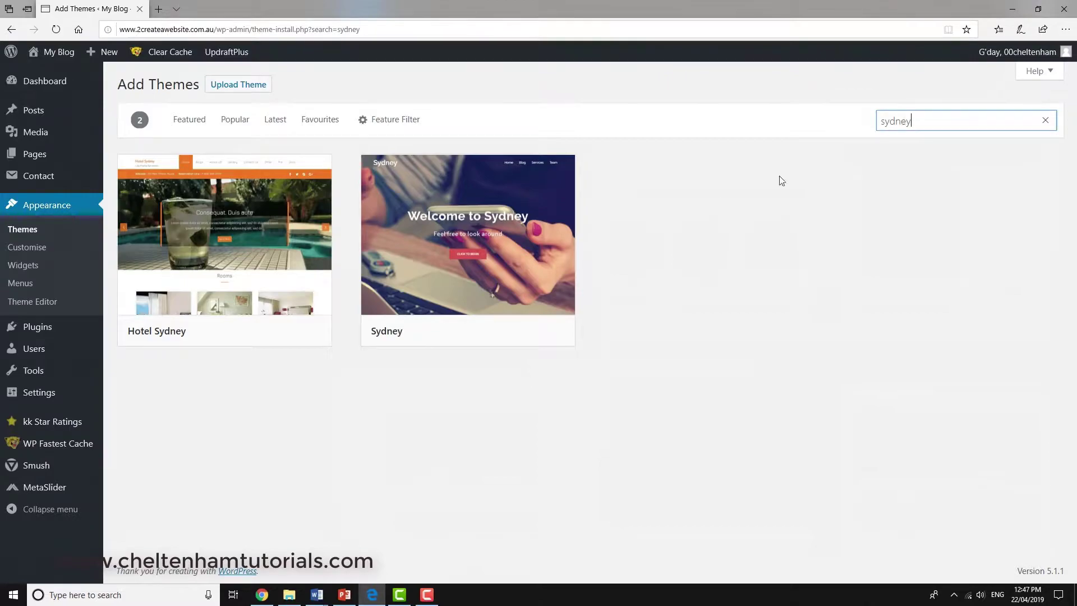
Install the Sydney theme from the search results and activate it on the site.
{"action": "mouse_move", "coordinate": [213, 270]}
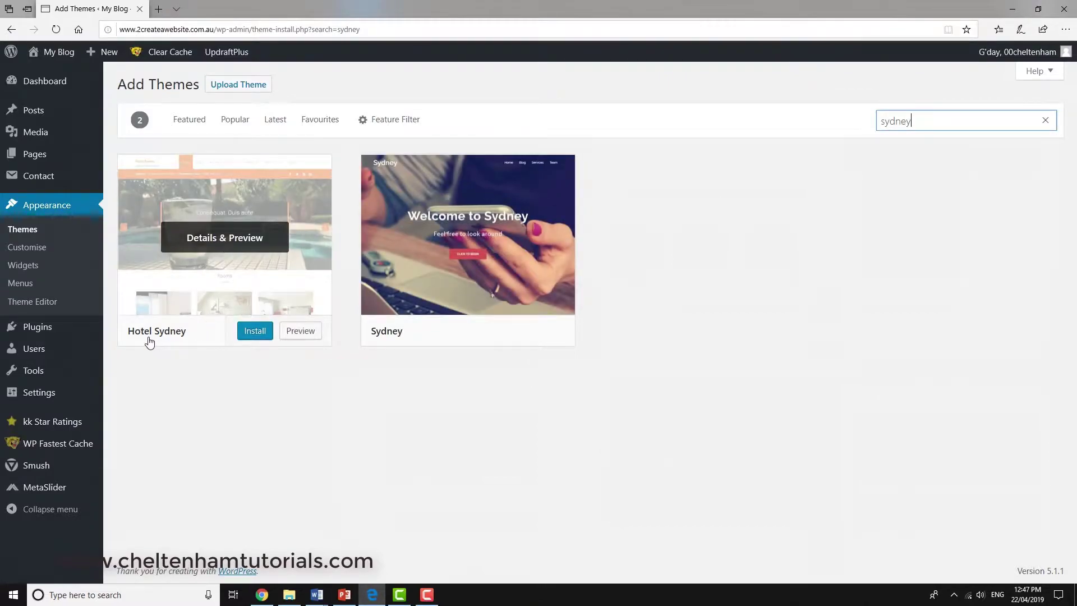
{"action": "mouse_move", "coordinate": [436, 269]}
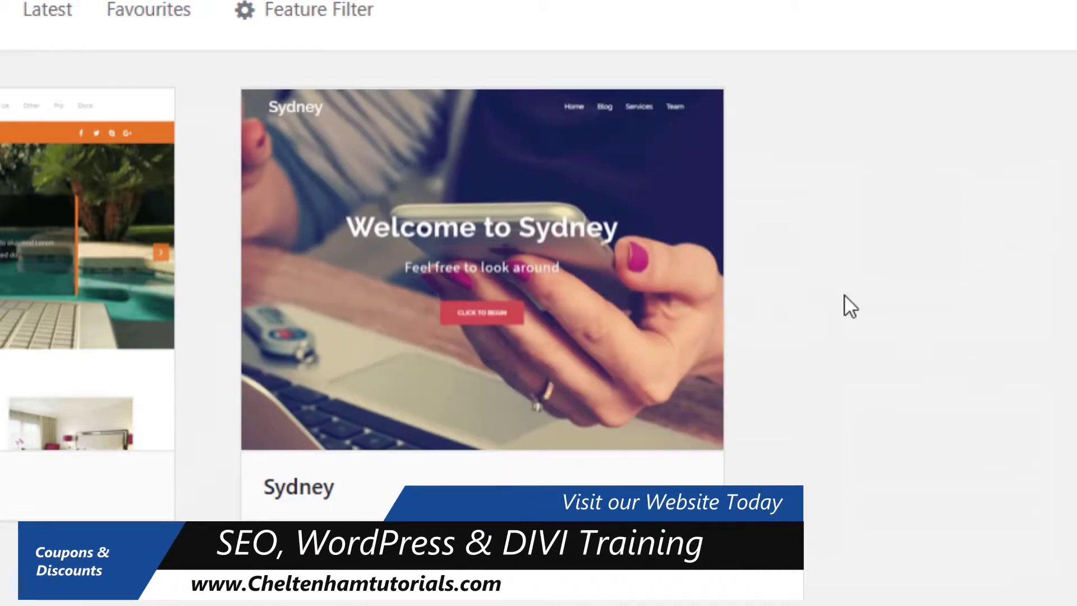
{"action": "mouse_move", "coordinate": [623, 317]}
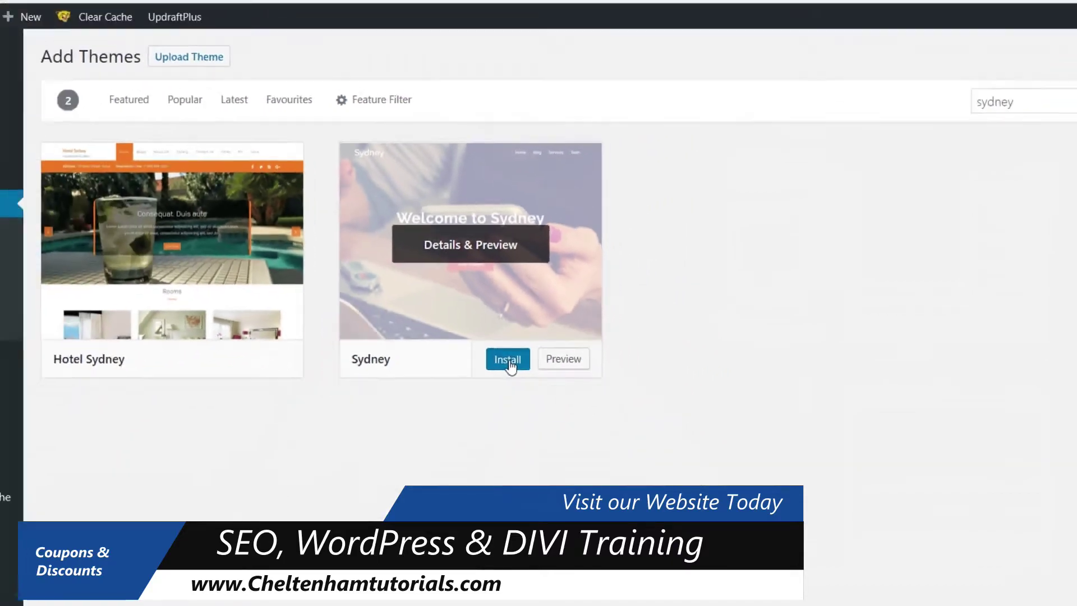
{"action": "left_click", "coordinate": [555, 496]}
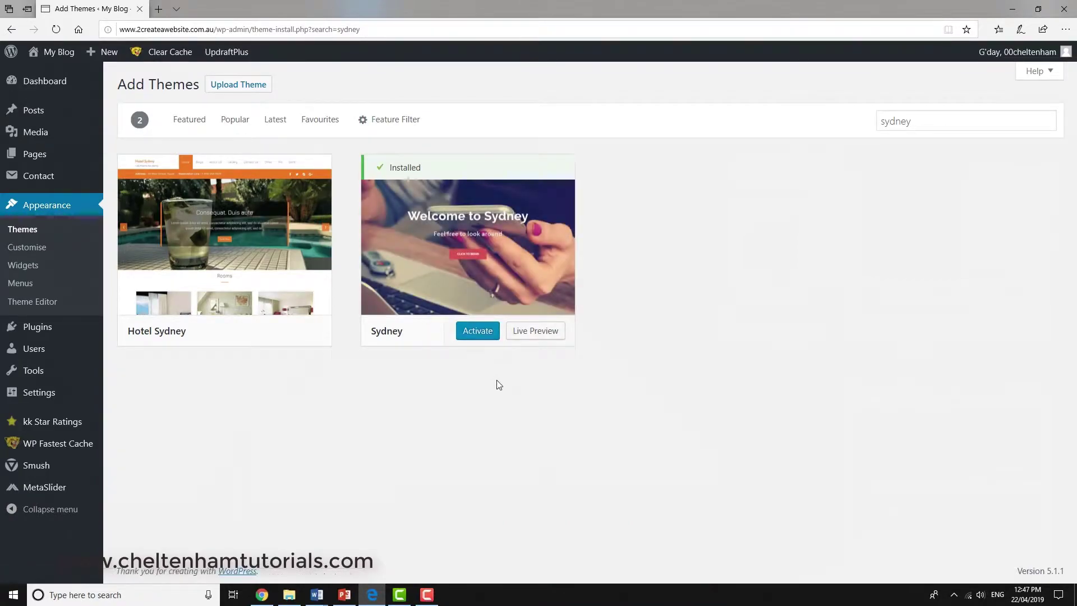
{"action": "left_click", "coordinate": [478, 333]}
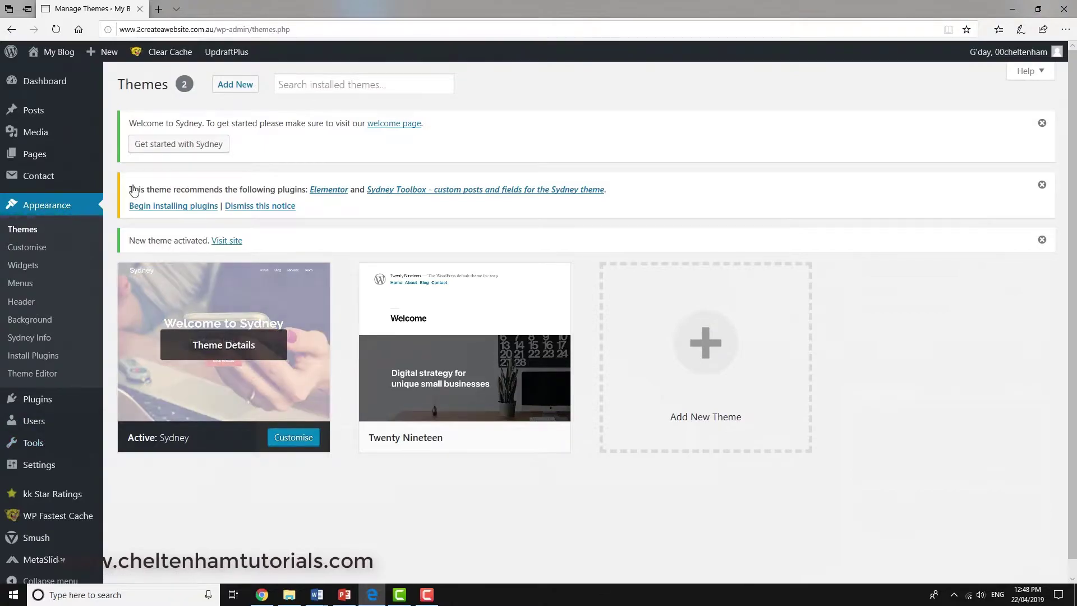
Visit the live site and examine the home page under the new theme, including its header slider, sidebar and page content.
{"action": "mouse_move", "coordinate": [63, 56]}
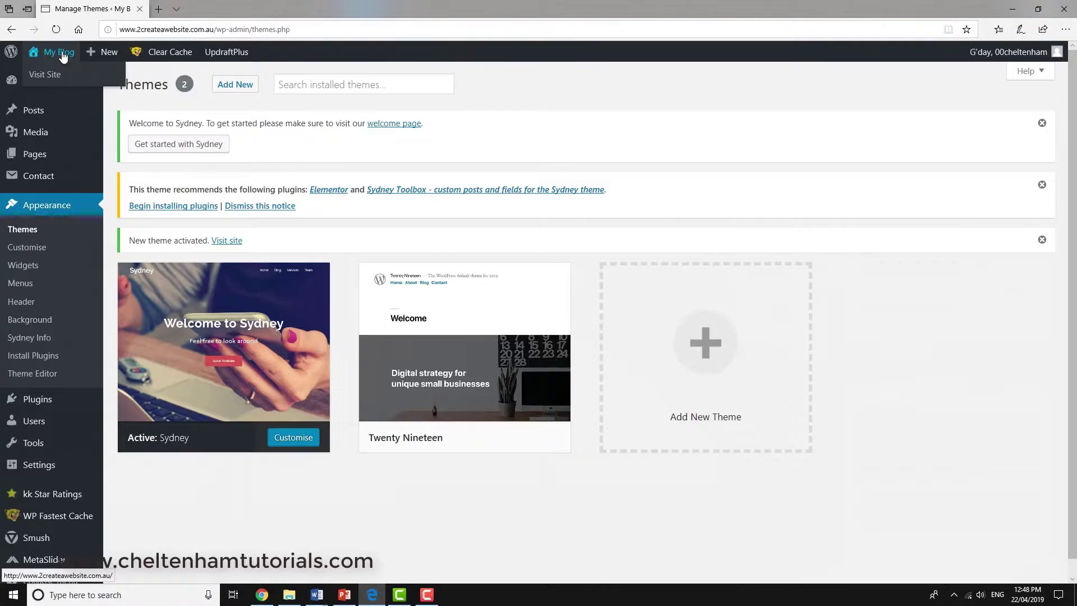
{"action": "left_click", "coordinate": [63, 55]}
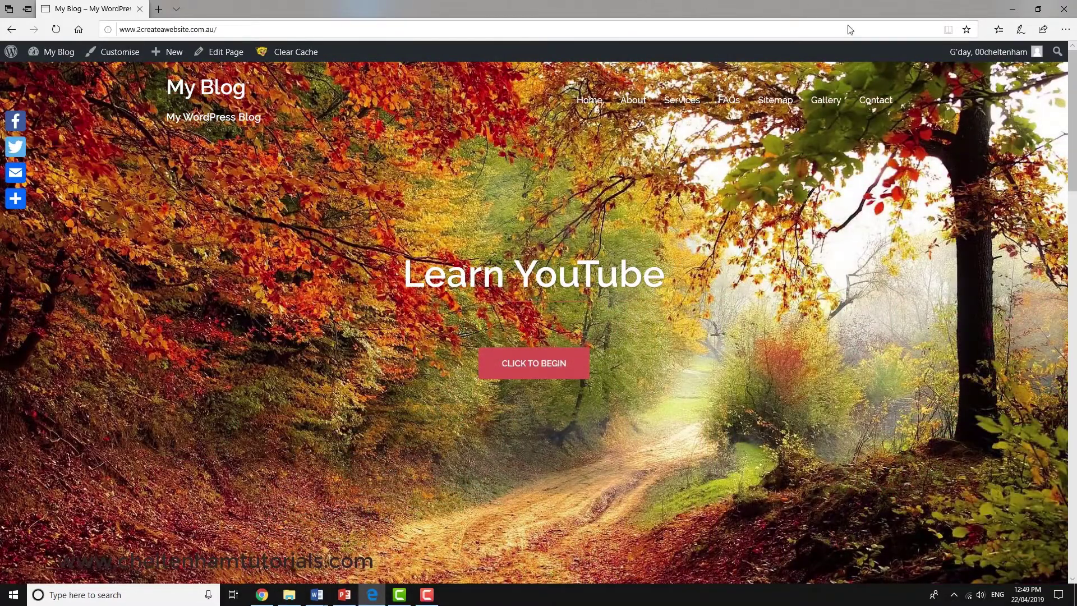
{"action": "mouse_move", "coordinate": [1069, 98]}
{"action": "left_mouse_down"}
{"action": "mouse_move", "coordinate": [1069, 158]}
{"action": "mouse_move", "coordinate": [1068, 91]}
{"action": "left_mouse_up"}
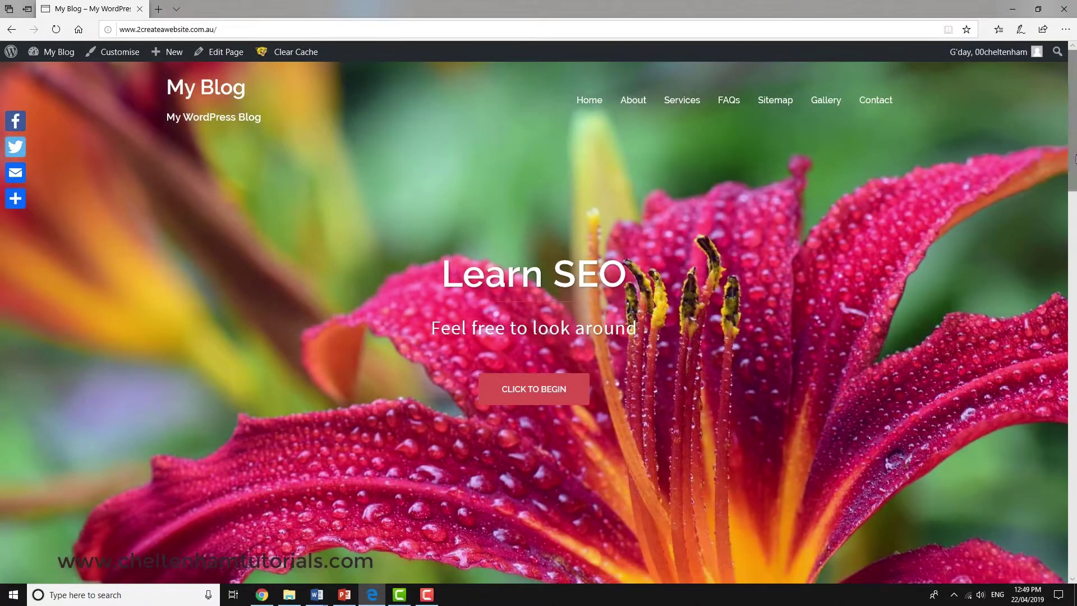
{"action": "left_click_drag", "start_coordinate": [1075, 158], "coordinate": [1075, 287]}
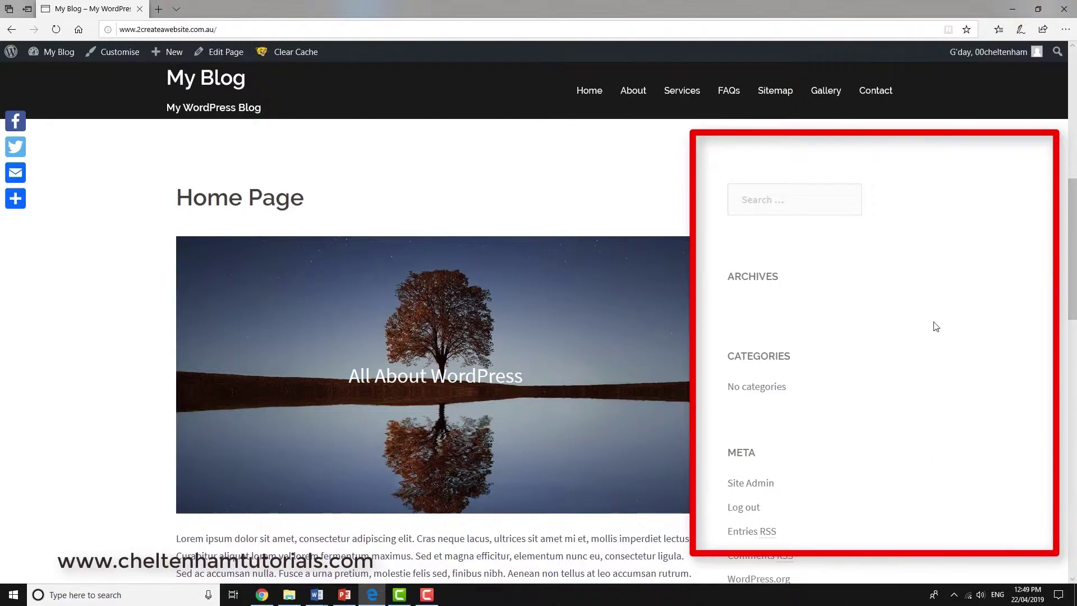
{"action": "scroll", "coordinate": [1065, 332], "scroll_direction": "down", "scroll_amount": 3}
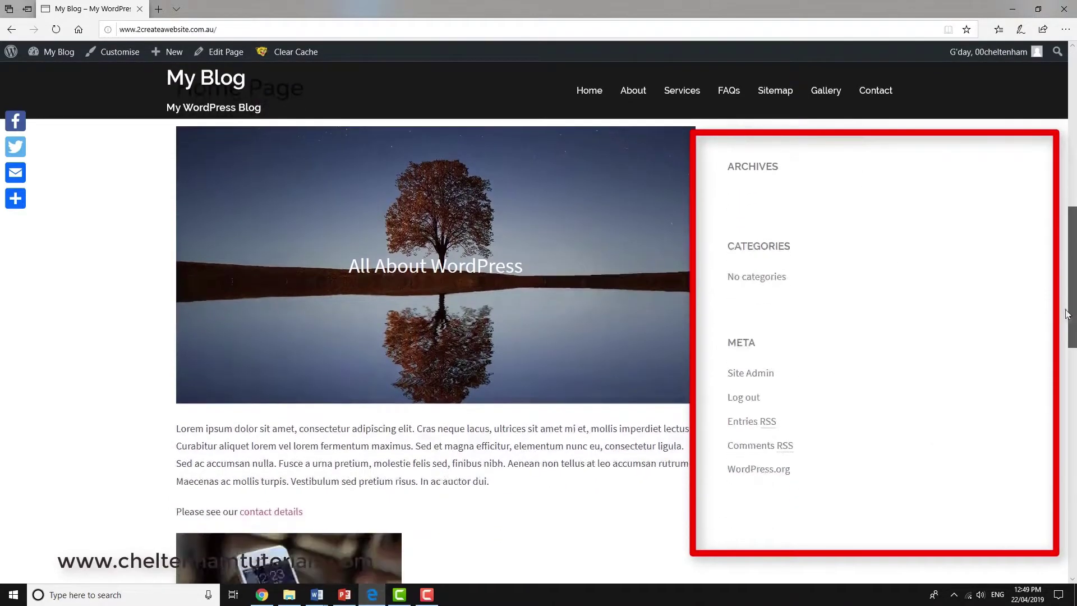
{"action": "left_click_drag", "start_coordinate": [1072, 335], "coordinate": [1074, 544]}
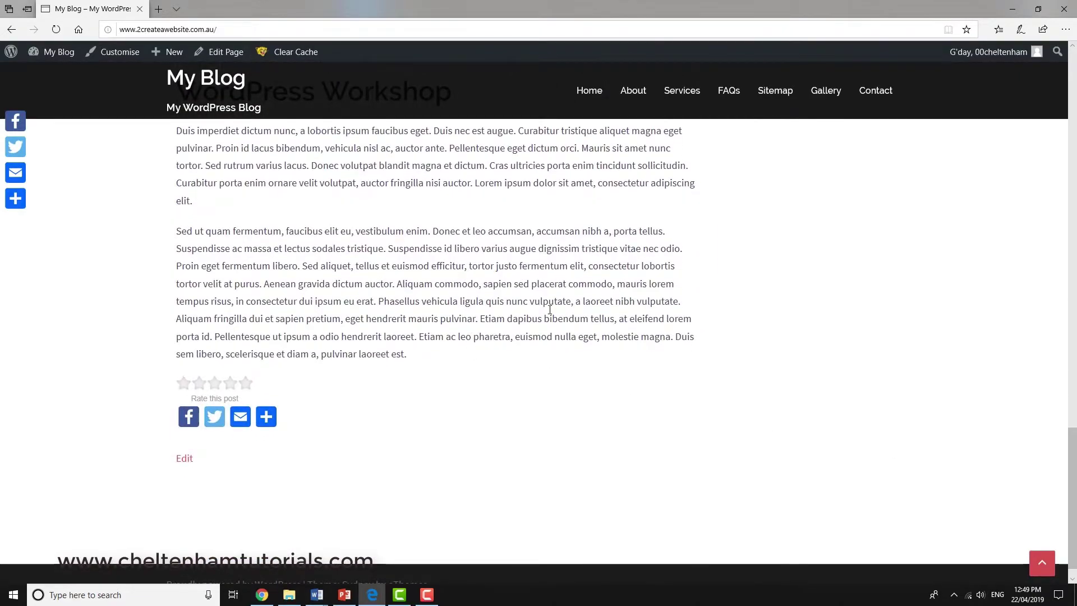
{"action": "left_click_drag", "start_coordinate": [1073, 440], "coordinate": [1073, 61]}
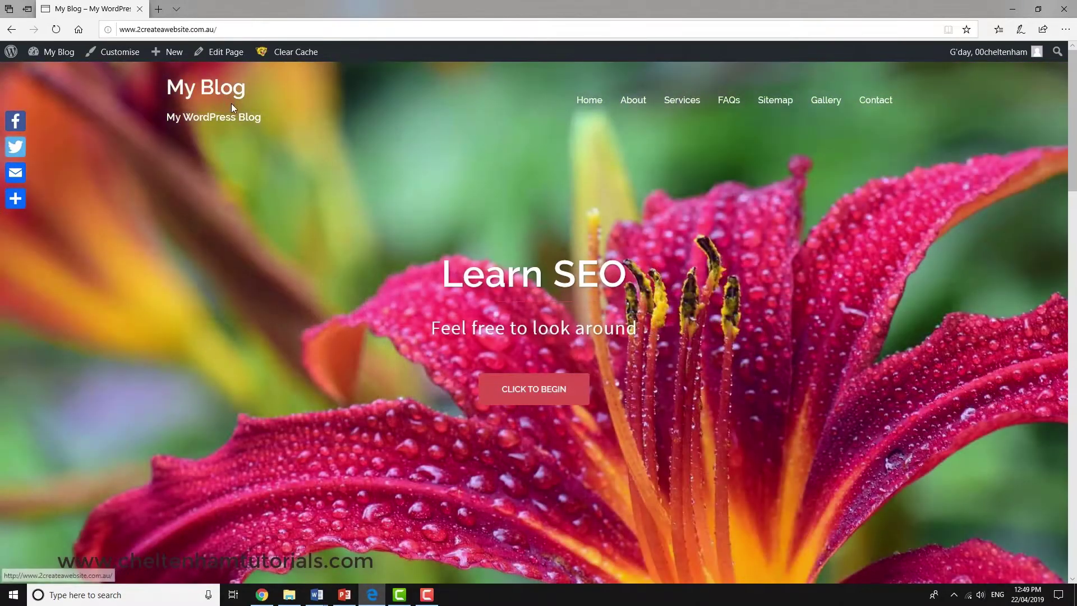
{"action": "scroll", "coordinate": [452, 127], "scroll_direction": "down", "scroll_amount": 3}
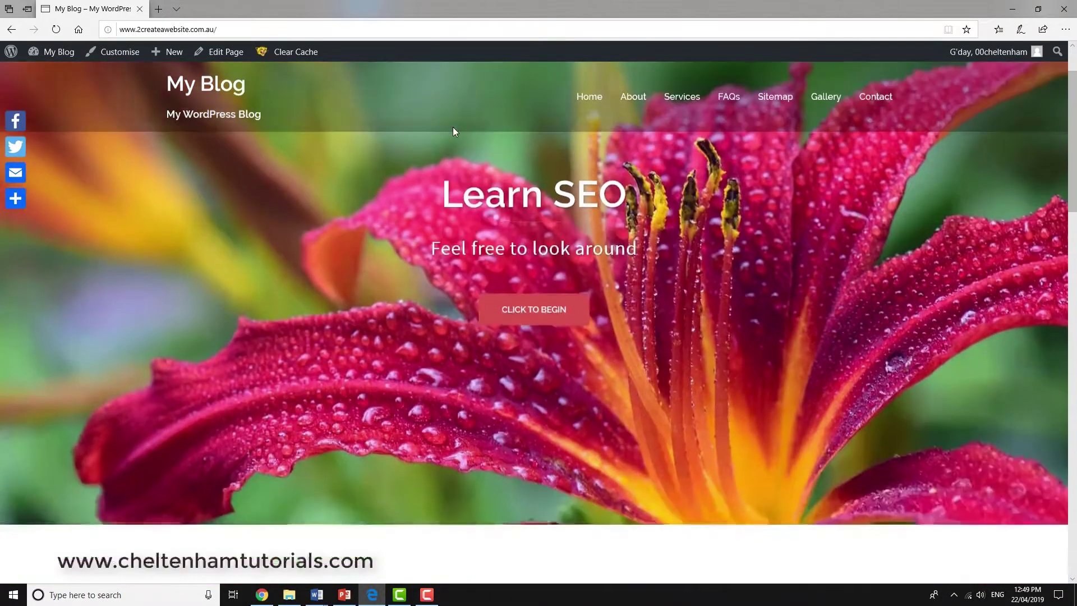
{"action": "scroll", "coordinate": [453, 127], "scroll_direction": "down", "scroll_amount": 10}
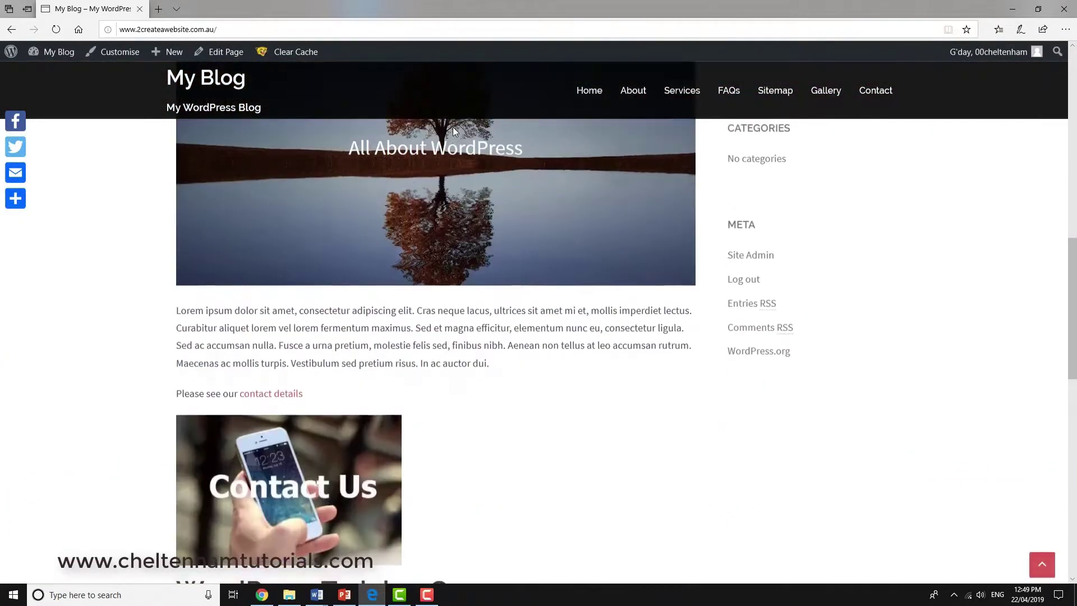
{"action": "scroll", "coordinate": [452, 128], "scroll_direction": "down", "scroll_amount": 4}
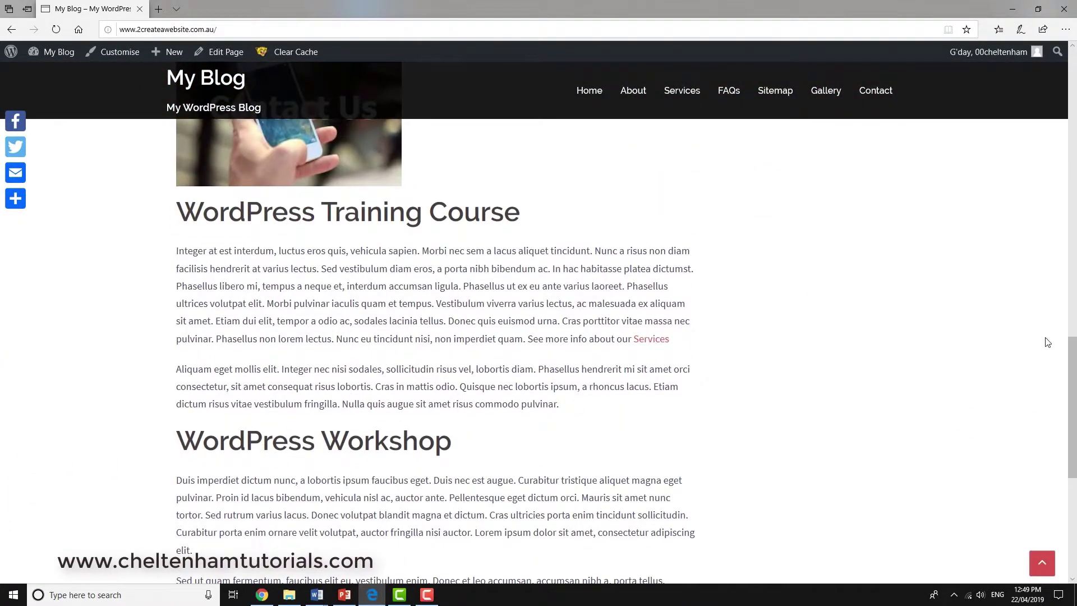
{"action": "left_click_drag", "start_coordinate": [1073, 355], "coordinate": [1076, 56]}
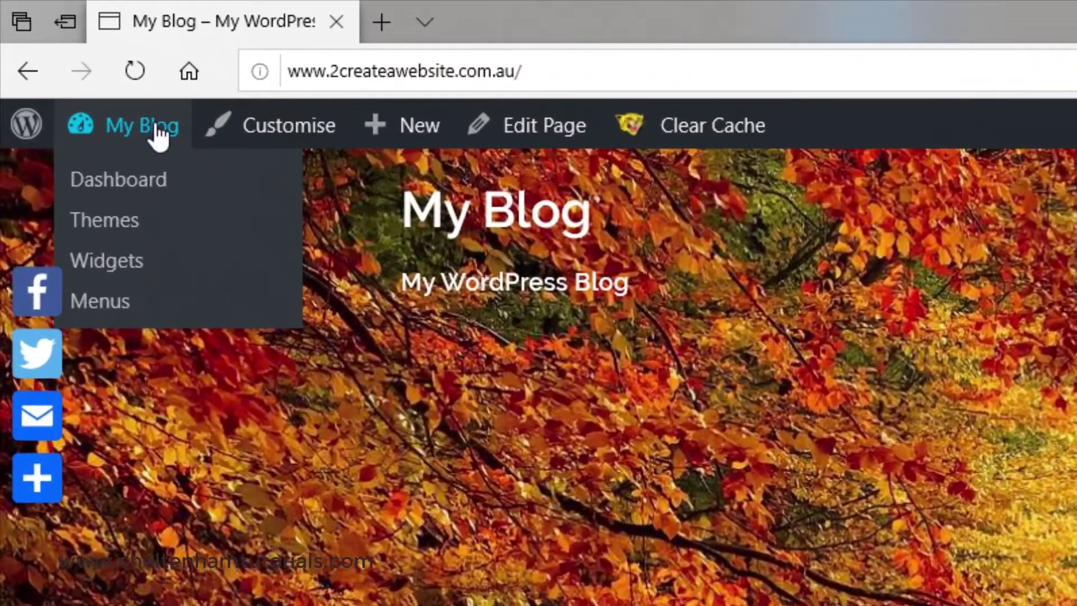
Return to the dashboard and open the theme customiser's Header Slider settings within the Header area.
{"action": "left_click", "coordinate": [66, 52]}
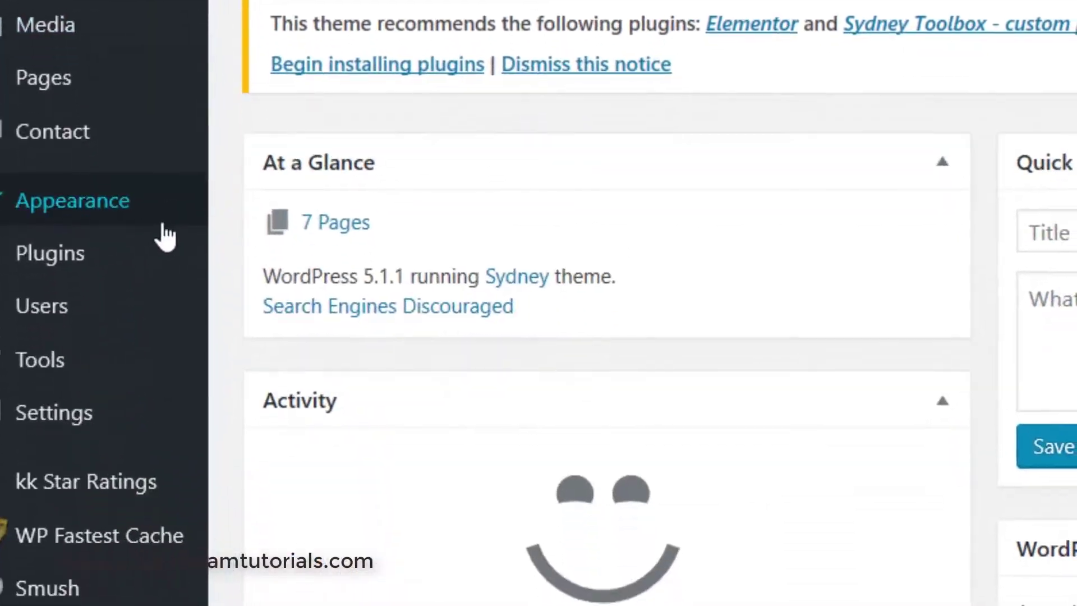
{"action": "mouse_move", "coordinate": [115, 204]}
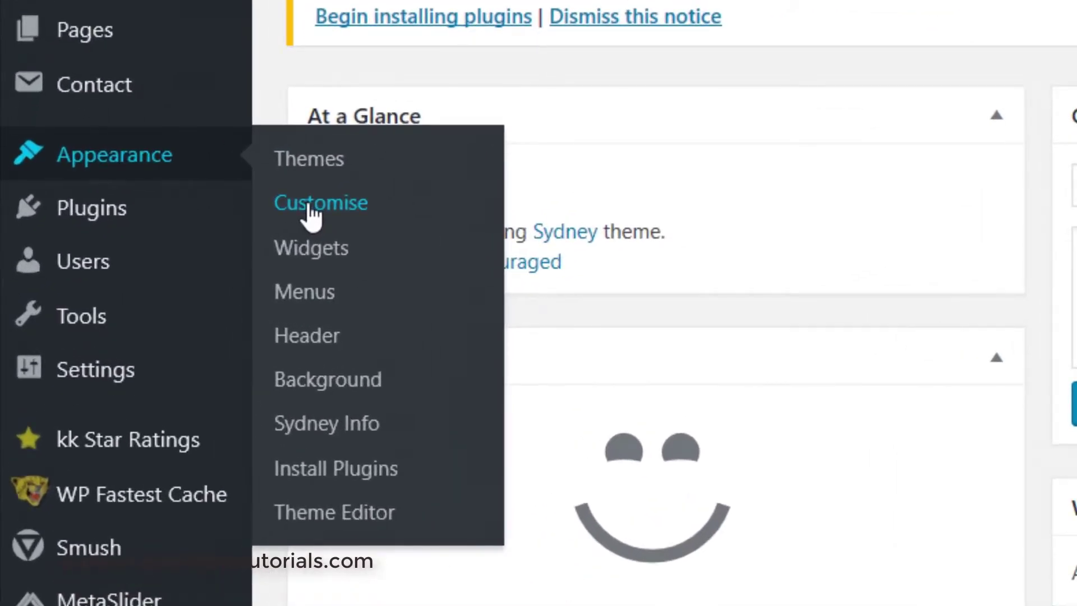
{"action": "left_click", "coordinate": [311, 214]}
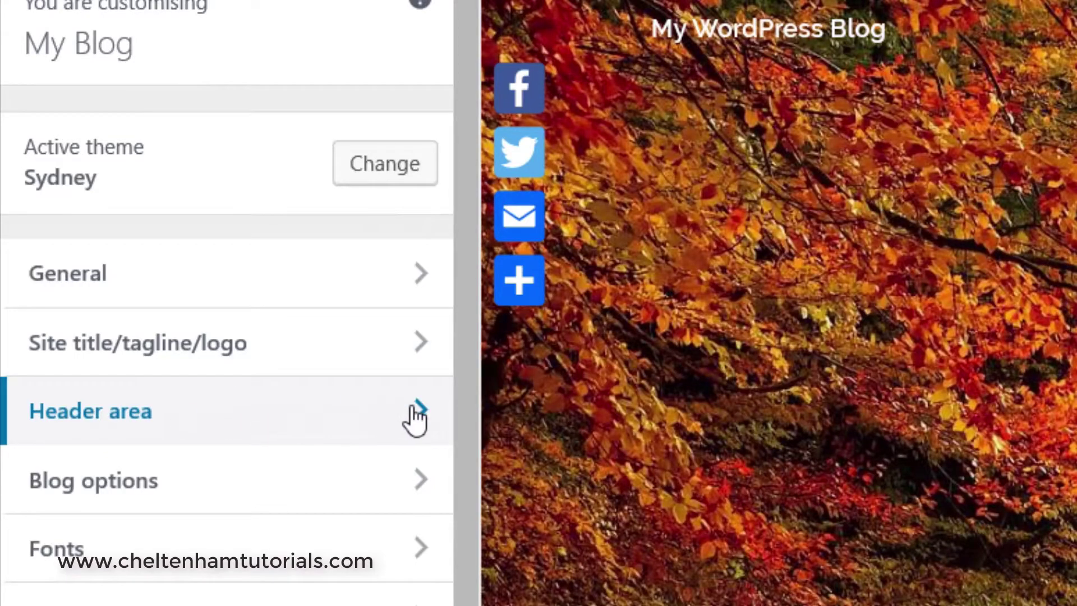
{"action": "left_click", "coordinate": [416, 418]}
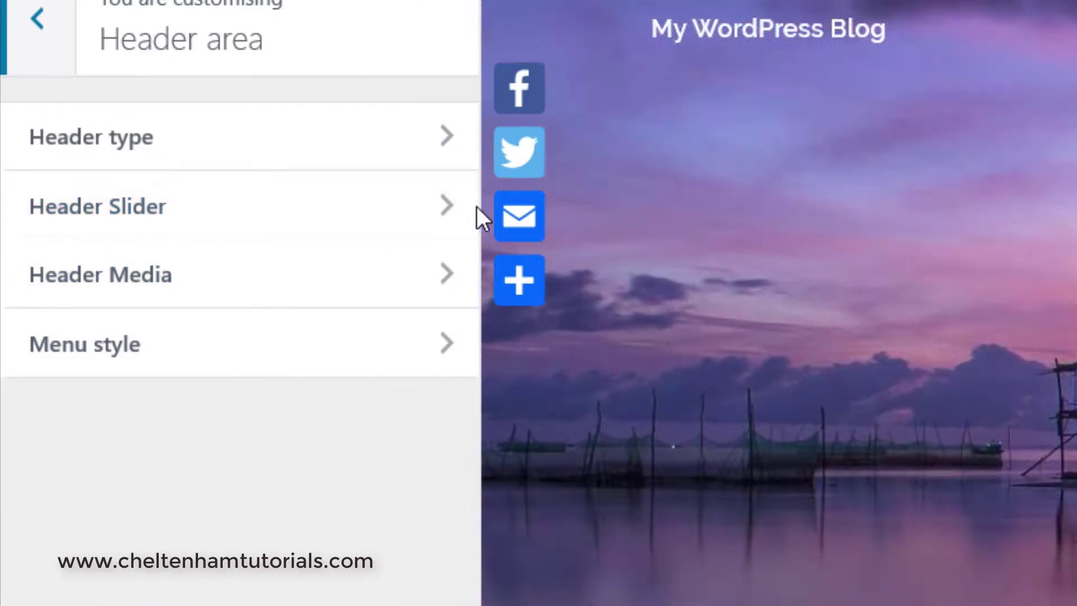
{"action": "left_click", "coordinate": [456, 209]}
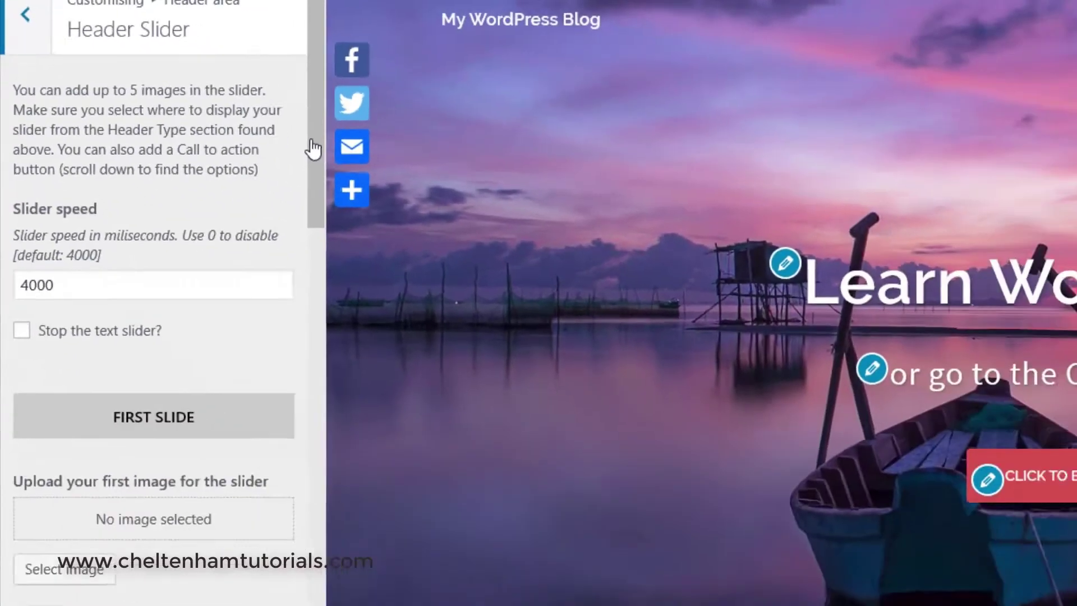
Look through the header slider's speed setting and the image, title and subtitle options of its slides.
{"action": "scroll", "coordinate": [155, 356], "scroll_direction": "down", "scroll_amount": 3}
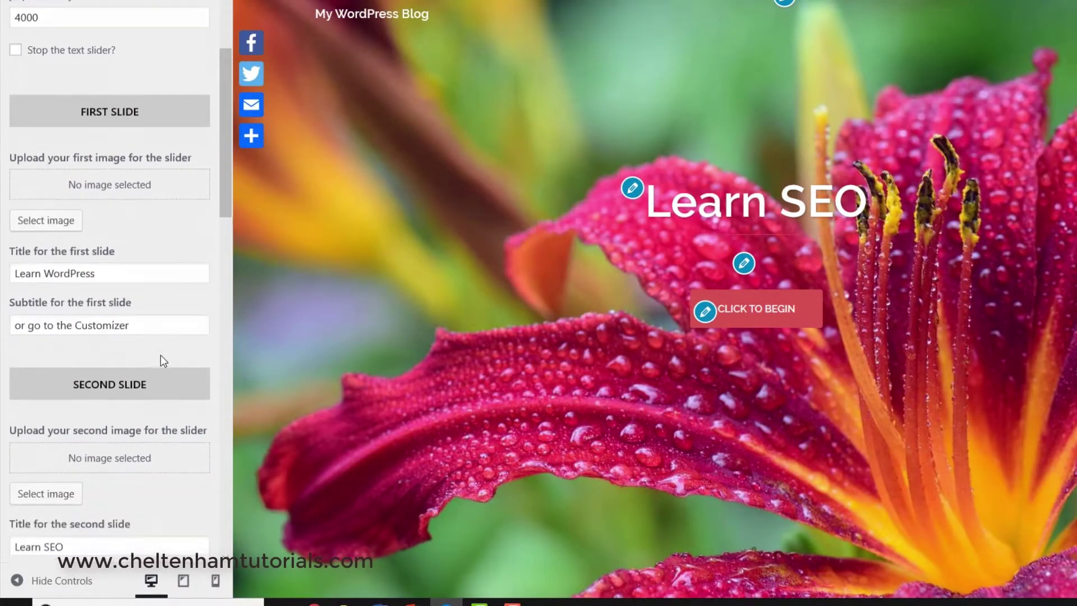
{"action": "scroll", "coordinate": [160, 357], "scroll_direction": "down", "scroll_amount": 4}
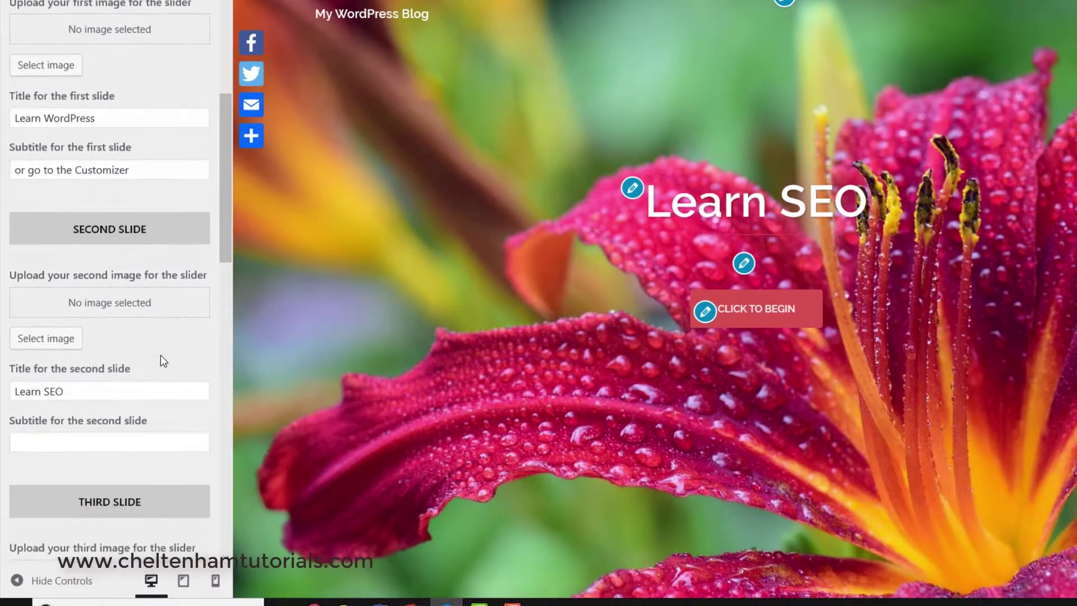
{"action": "scroll", "coordinate": [170, 367], "scroll_direction": "down", "scroll_amount": 5}
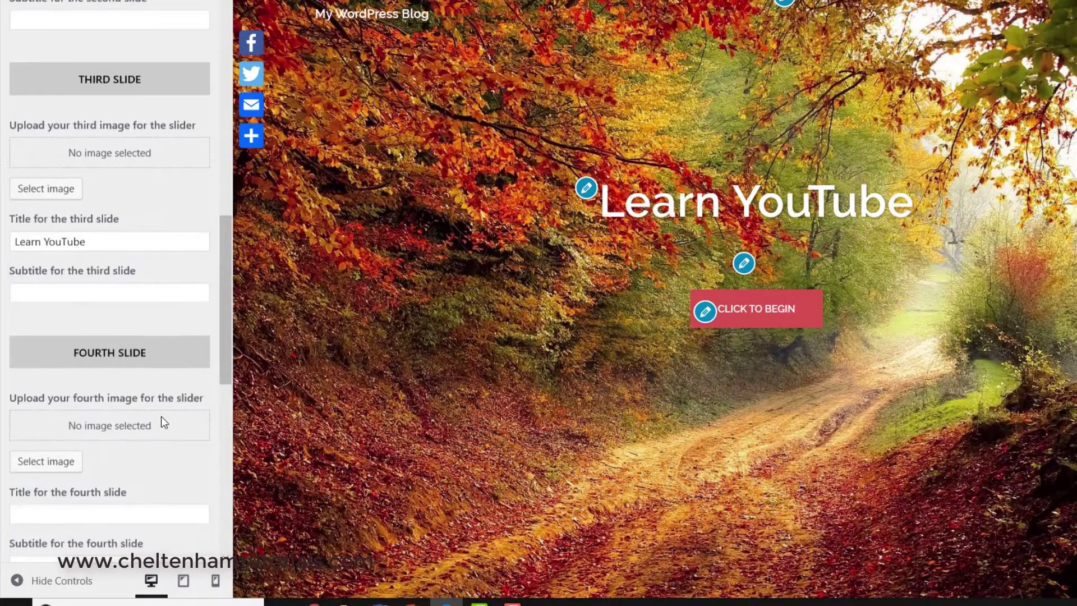
{"action": "scroll", "coordinate": [161, 421], "scroll_direction": "down", "scroll_amount": 5}
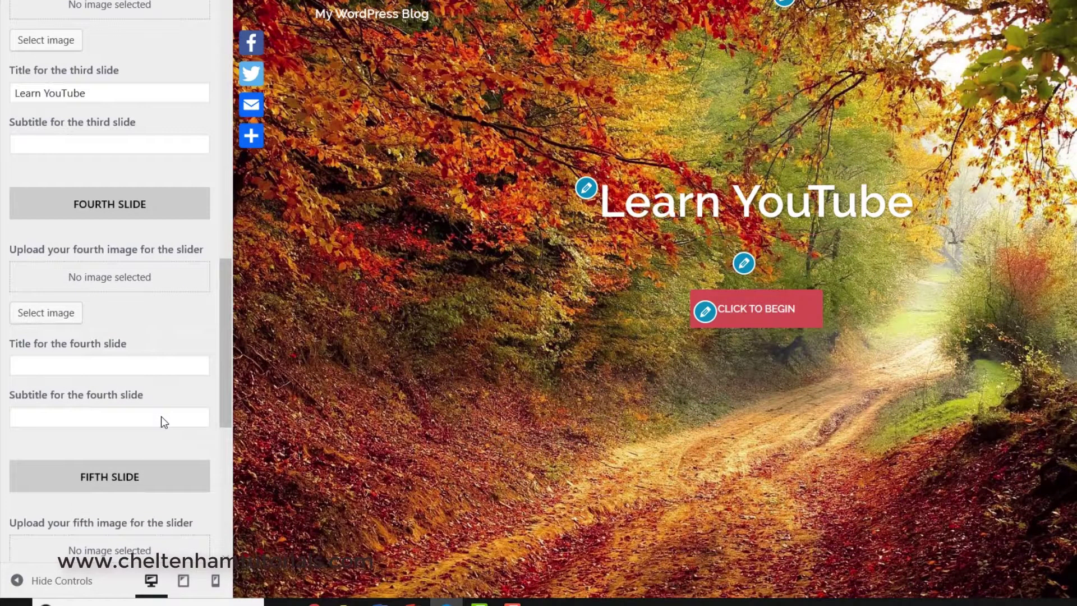
{"action": "scroll", "coordinate": [161, 417], "scroll_direction": "up", "scroll_amount": 9}
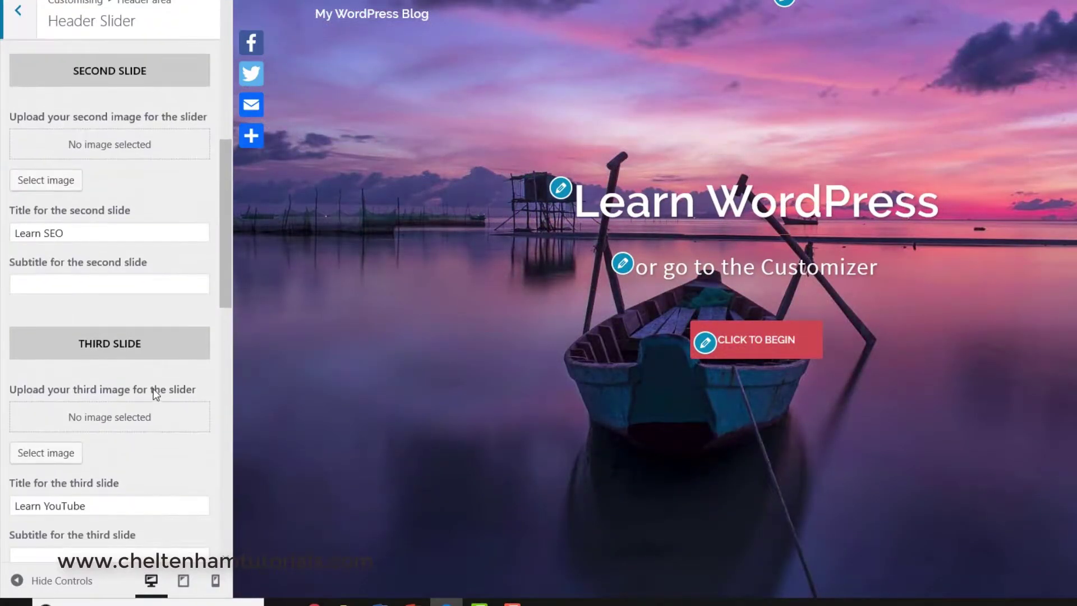
{"action": "scroll", "coordinate": [154, 389], "scroll_direction": "up", "scroll_amount": 8}
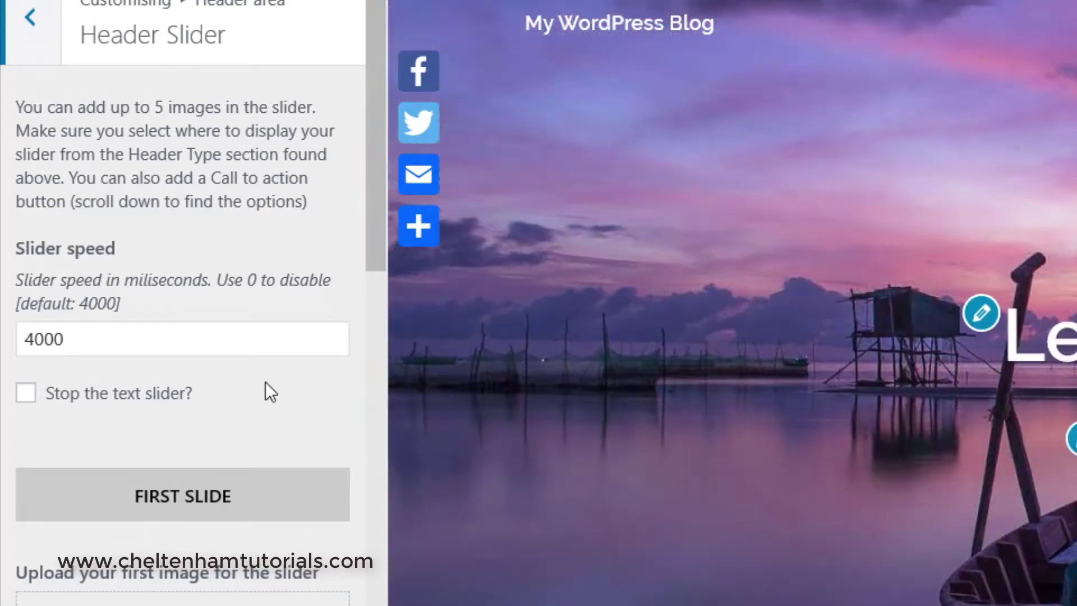
Choose the pink flower picture slider-04.jpeg from the media library as the first slide's image.
{"action": "scroll", "coordinate": [265, 381], "scroll_direction": "down", "scroll_amount": 5}
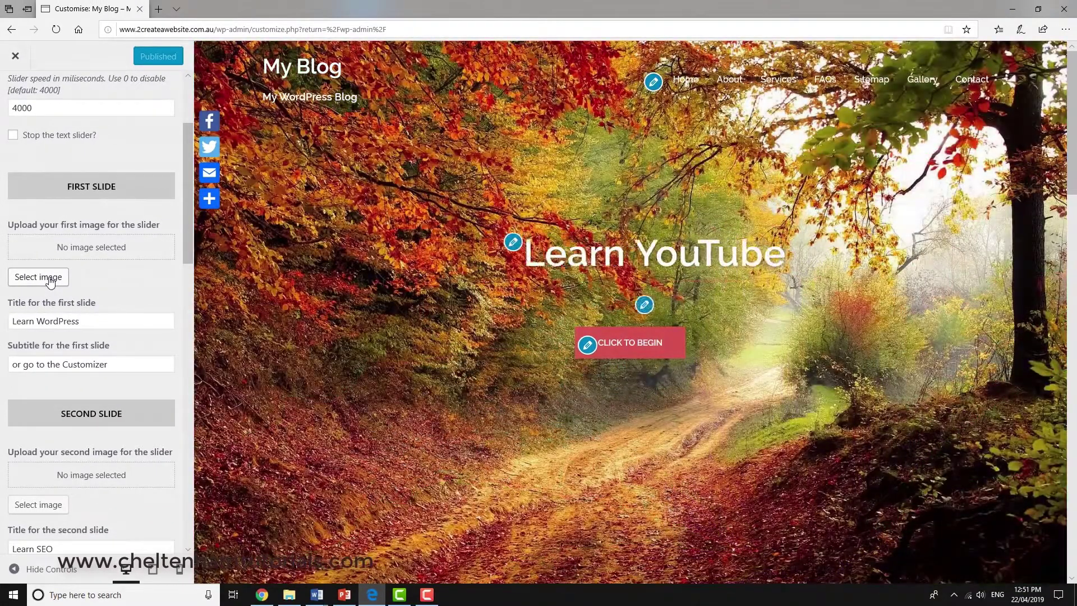
{"action": "left_click", "coordinate": [50, 279]}
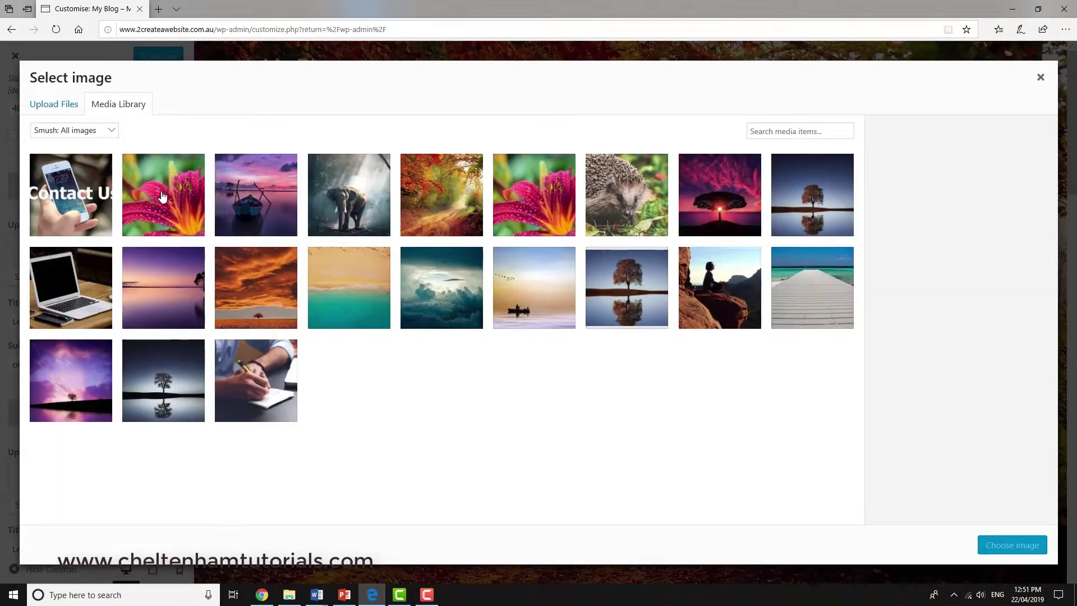
{"action": "left_click", "coordinate": [162, 196]}
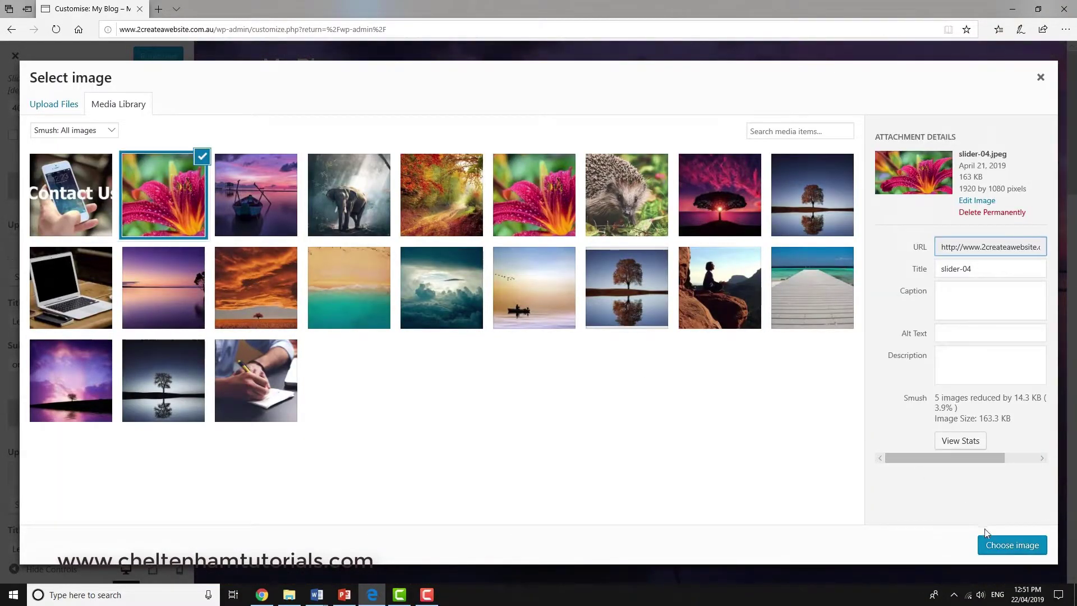
{"action": "left_click", "coordinate": [1013, 550]}
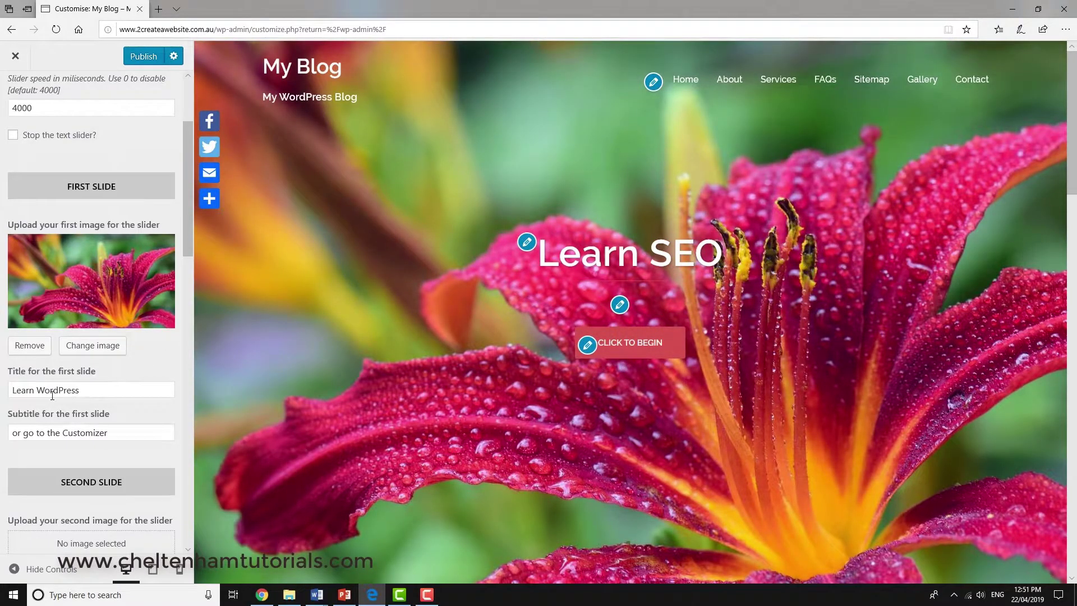
Change the first slide's title to "Learn All About WordPress".
{"action": "left_click", "coordinate": [38, 393]}
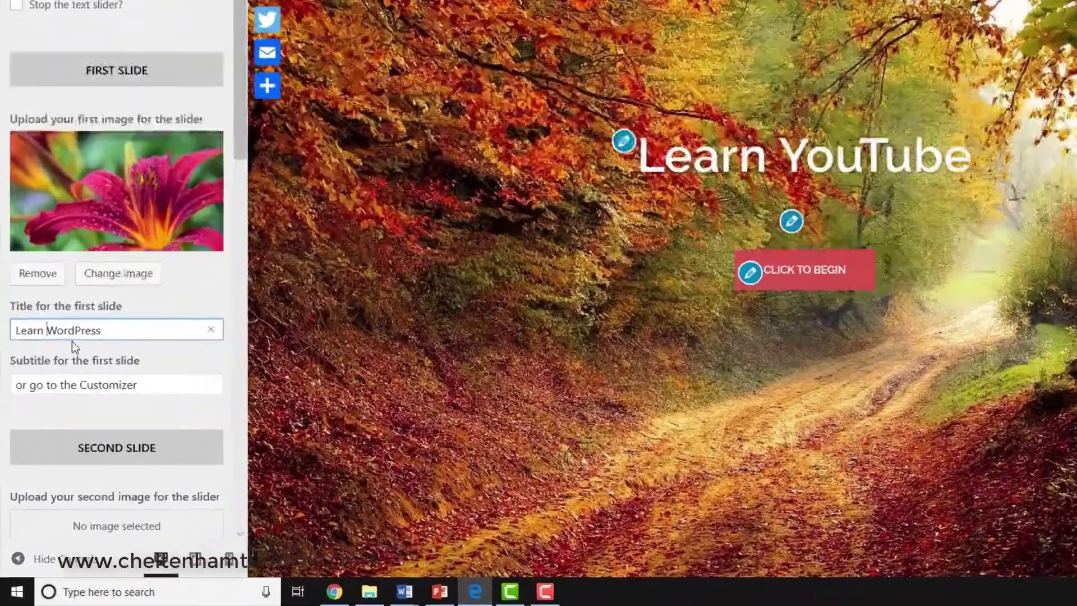
{"action": "type", "text": "All A"}
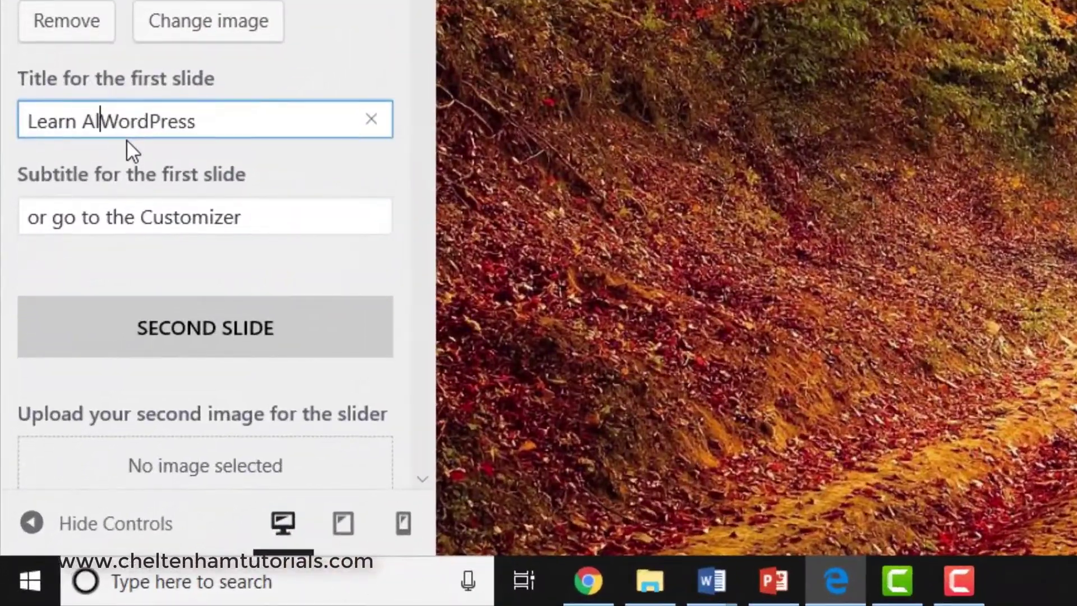
{"action": "type", "text": "bout"}
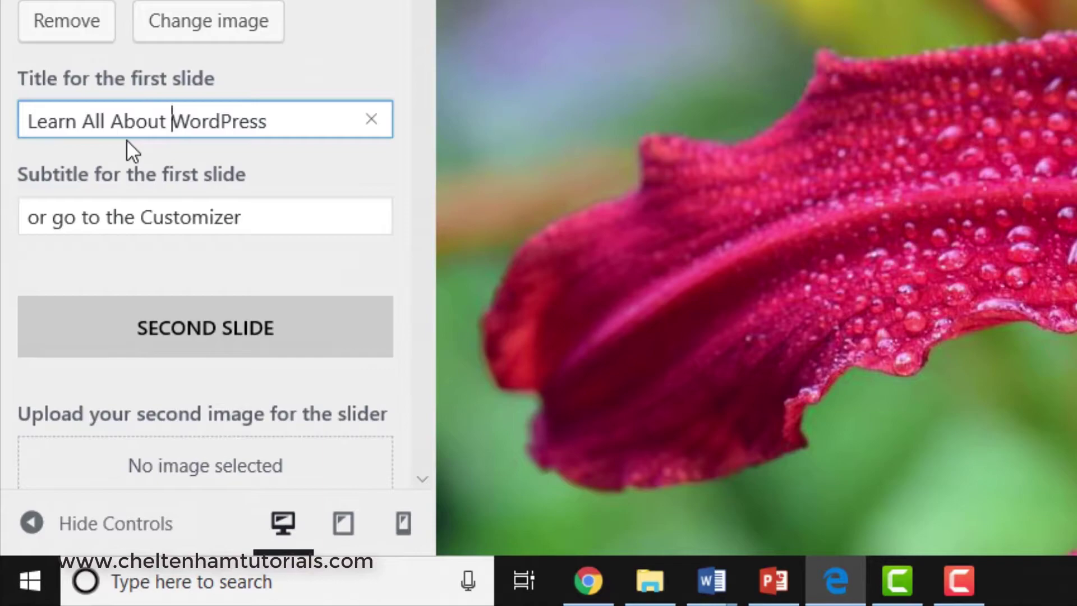
Choose the boat-at-sunset picture slider-02.jpg from the media library as the second slide's image.
{"action": "scroll", "coordinate": [126, 139], "scroll_direction": "down", "scroll_amount": 1}
{"action": "scroll", "coordinate": [126, 140], "scroll_direction": "down", "scroll_amount": 3}
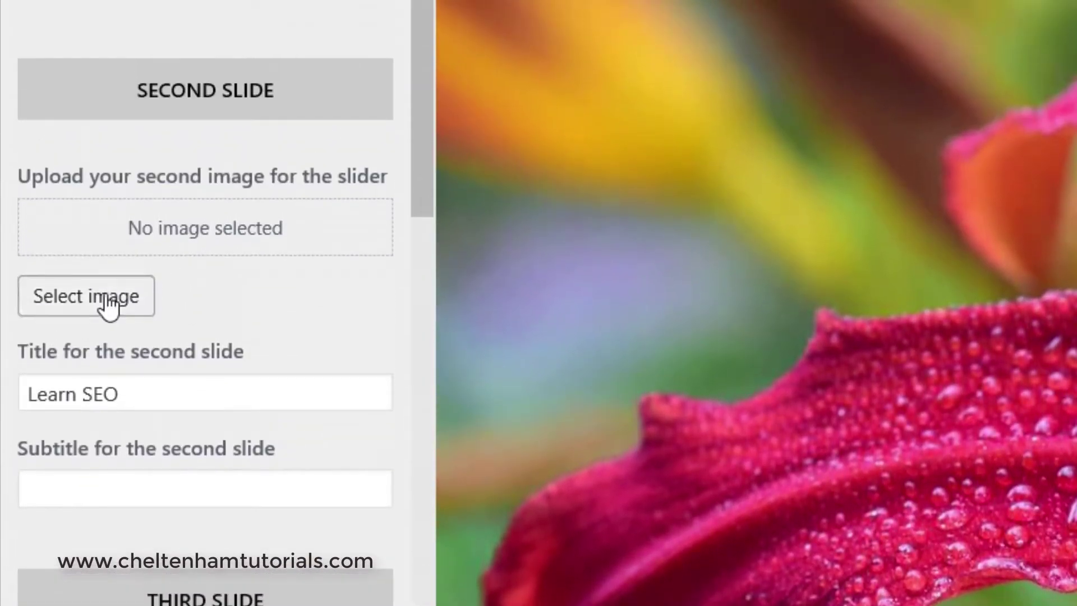
{"action": "left_click", "coordinate": [104, 147]}
{"action": "left_click", "coordinate": [567, 16]}
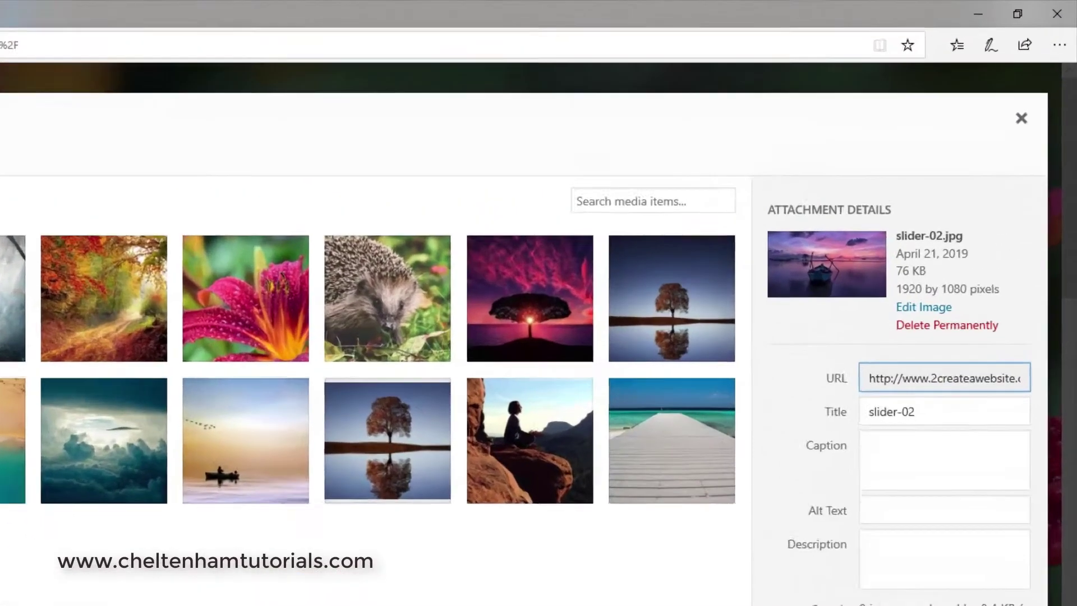
{"action": "left_click", "coordinate": [180, 211]}
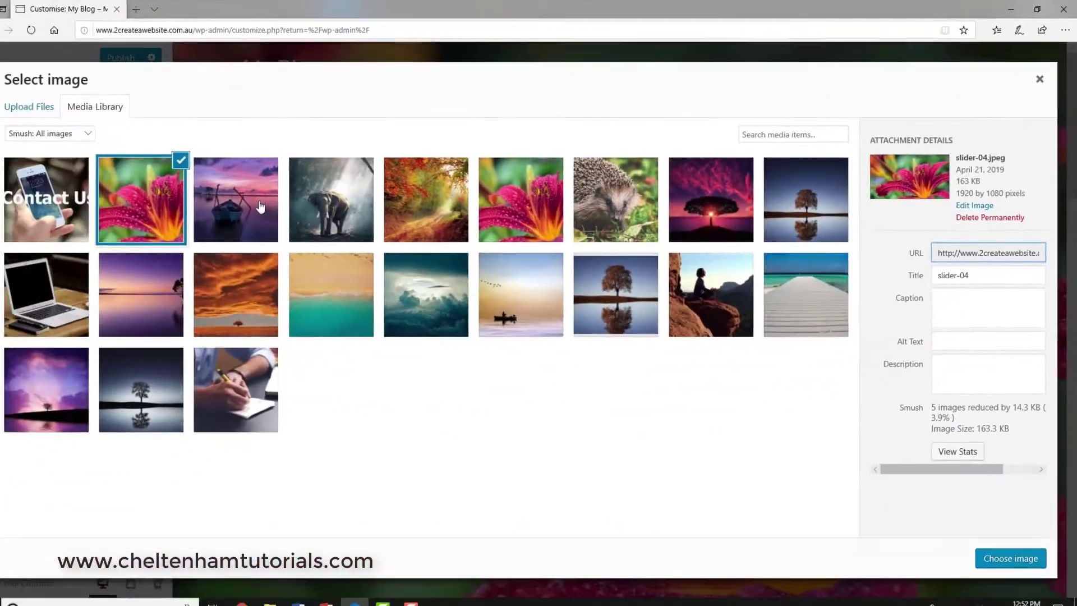
{"action": "left_click", "coordinate": [261, 206]}
{"action": "left_click", "coordinate": [354, 198]}
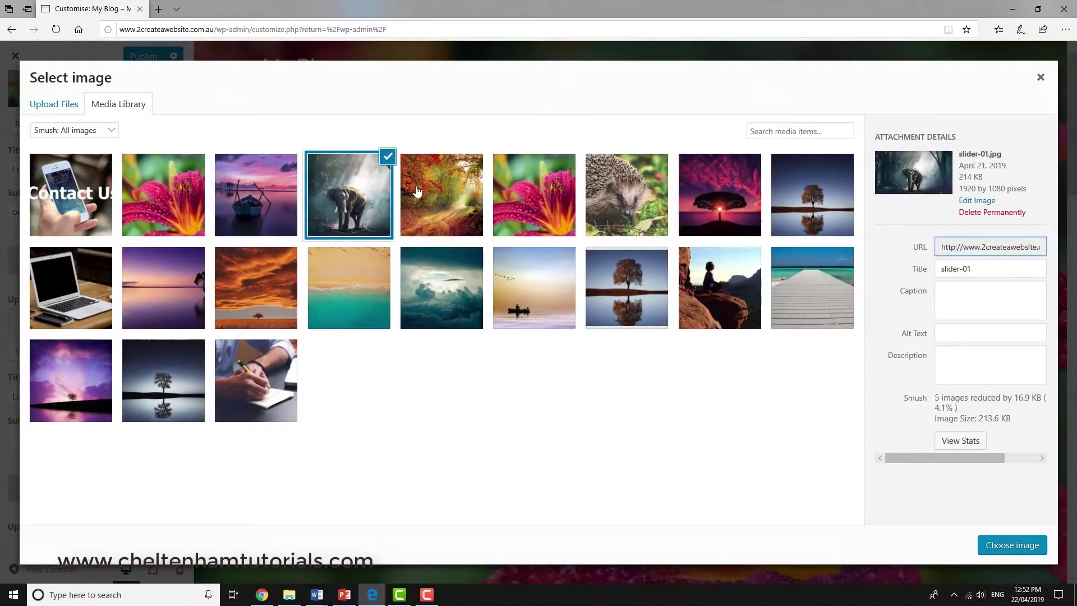
{"action": "left_click", "coordinate": [436, 193]}
{"action": "left_click", "coordinate": [541, 201]}
{"action": "left_click", "coordinate": [617, 199]}
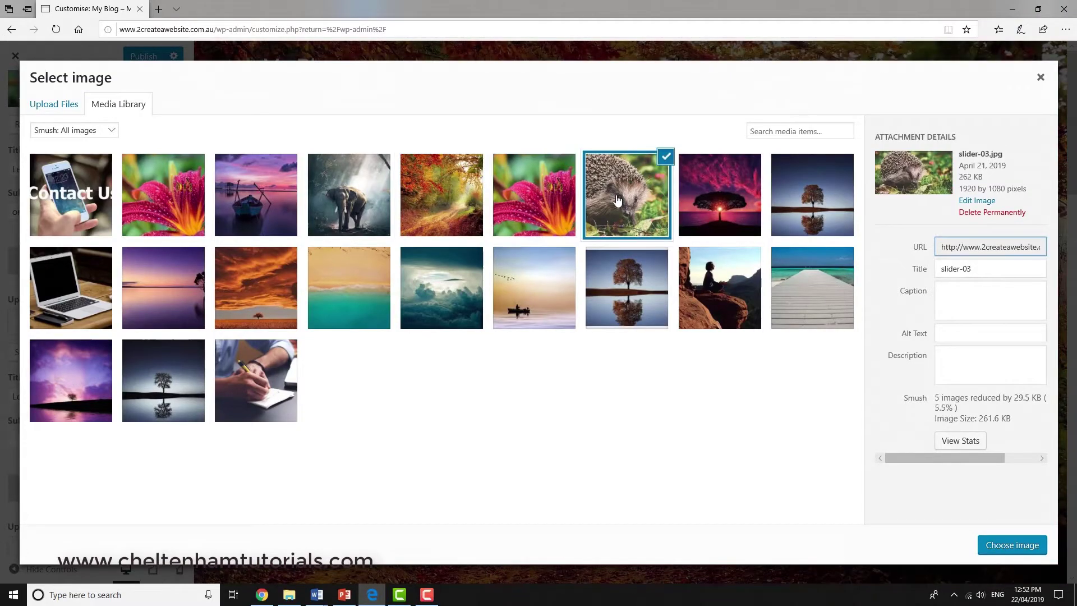
{"action": "left_click", "coordinate": [266, 194]}
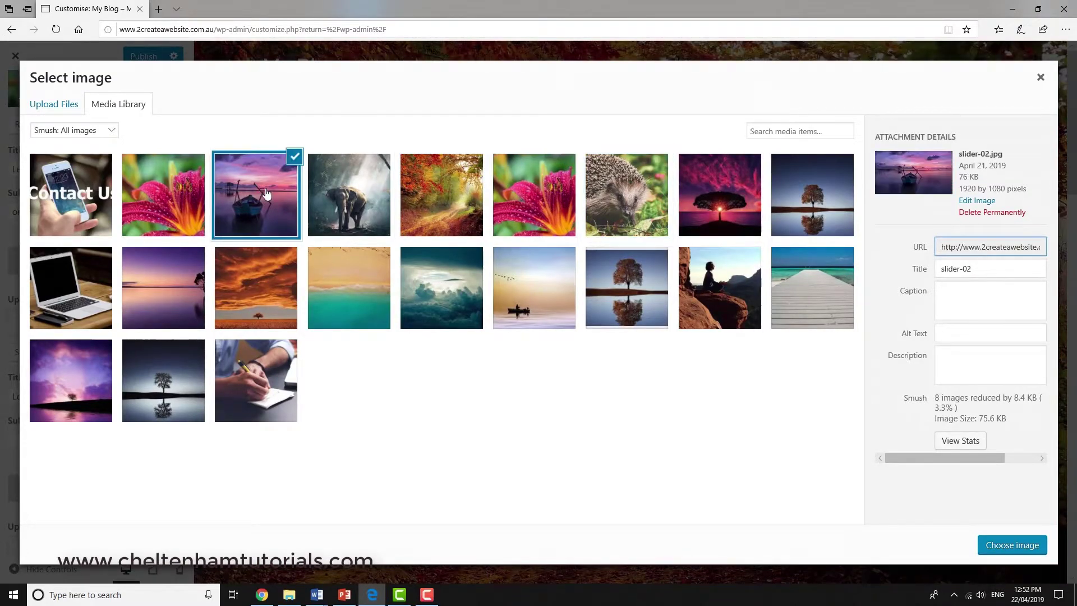
{"action": "left_click", "coordinate": [996, 546]}
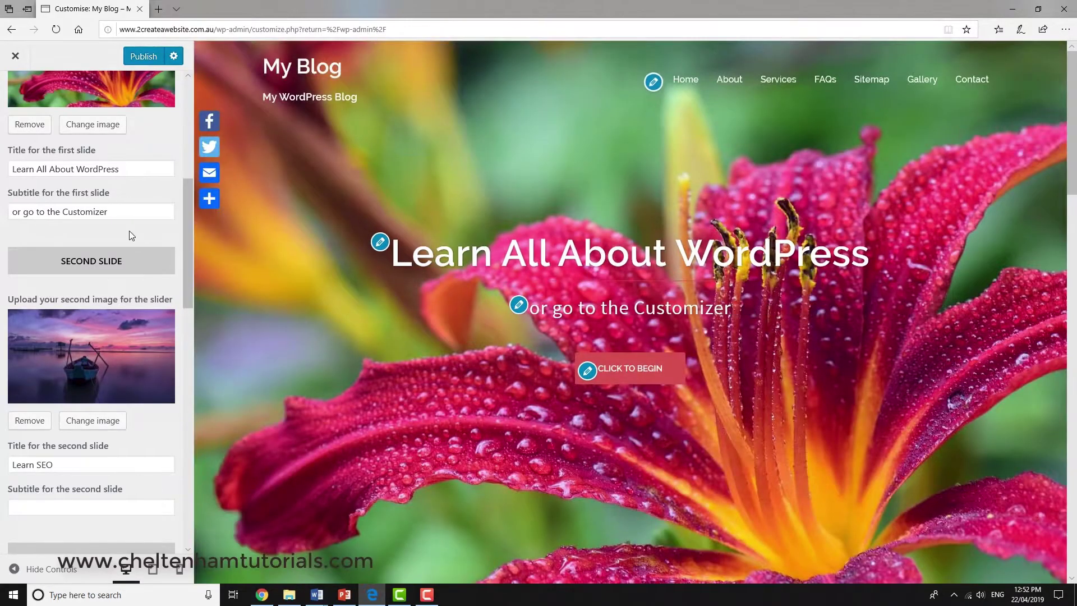
Change the second slide's title to "Learn All Bout SEO".
{"action": "scroll", "coordinate": [127, 317], "scroll_direction": "down", "scroll_amount": 1}
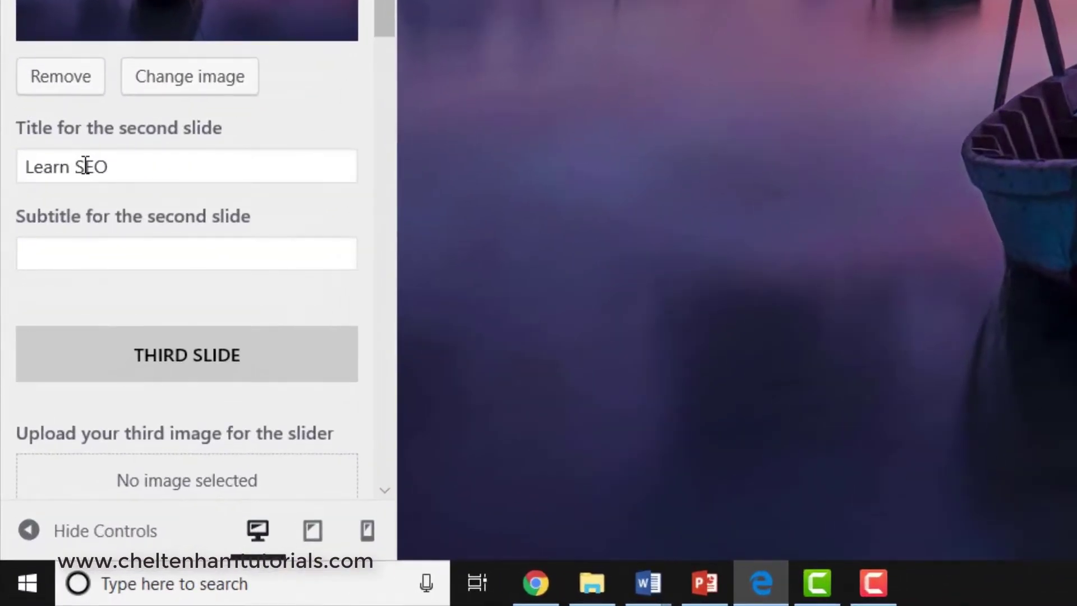
{"action": "left_click", "coordinate": [79, 170]}
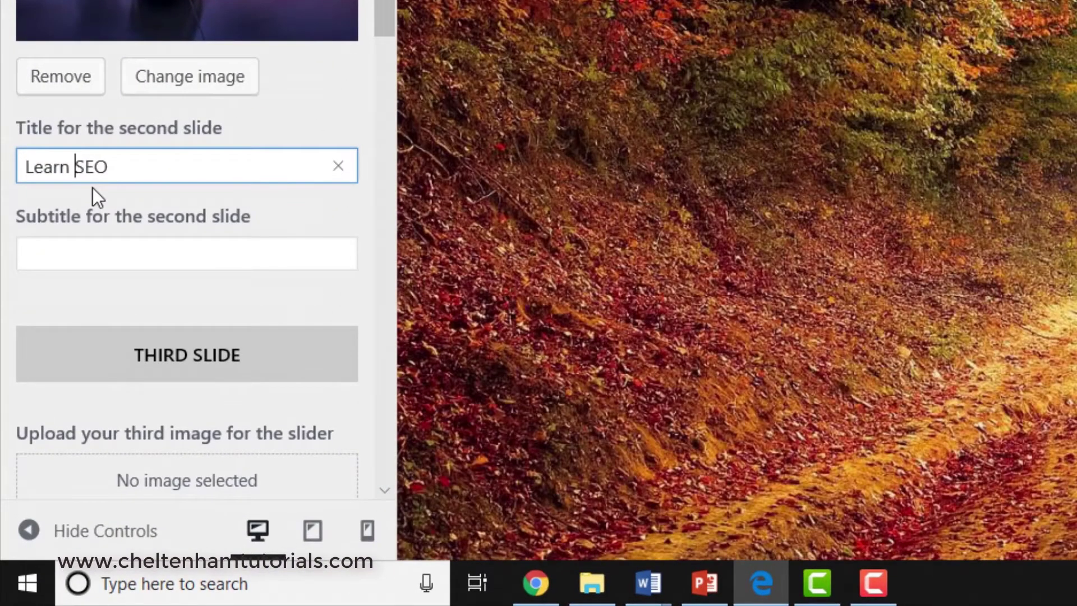
{"action": "type", "text": "All Bout"}
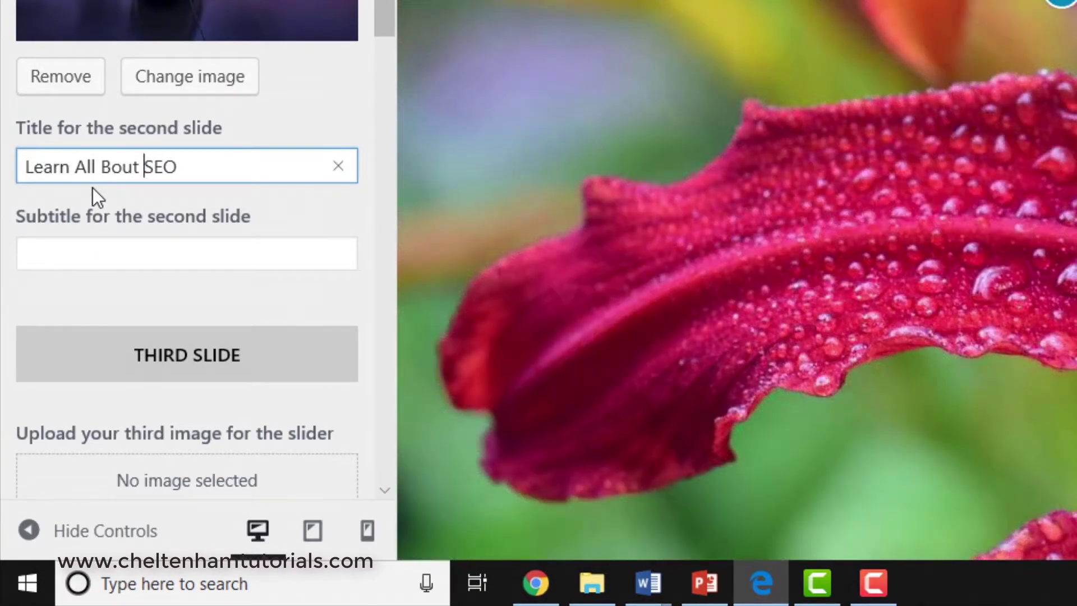
Choose the elephant picture slider-01.jpg from the media library as the third slide's image.
{"action": "scroll", "coordinate": [264, 243], "scroll_direction": "down", "scroll_amount": 5}
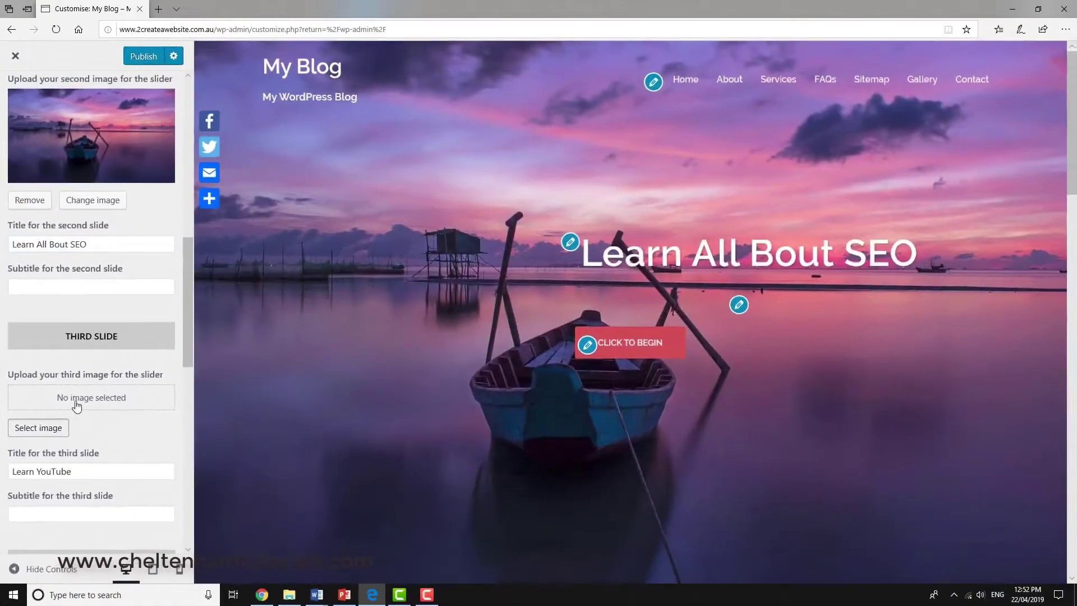
{"action": "left_click", "coordinate": [84, 247]}
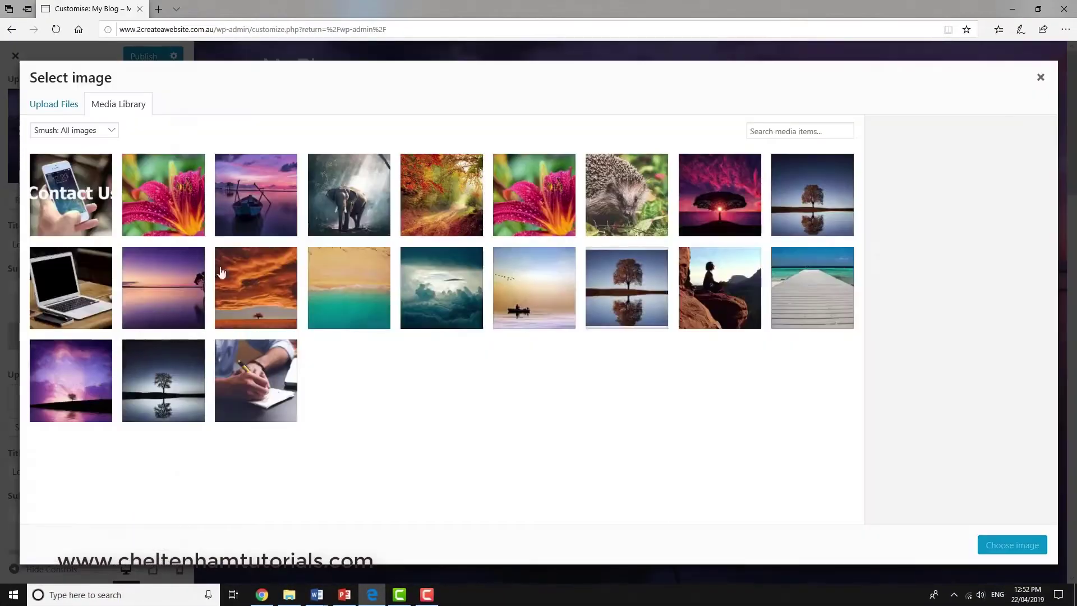
{"action": "left_click", "coordinate": [343, 202]}
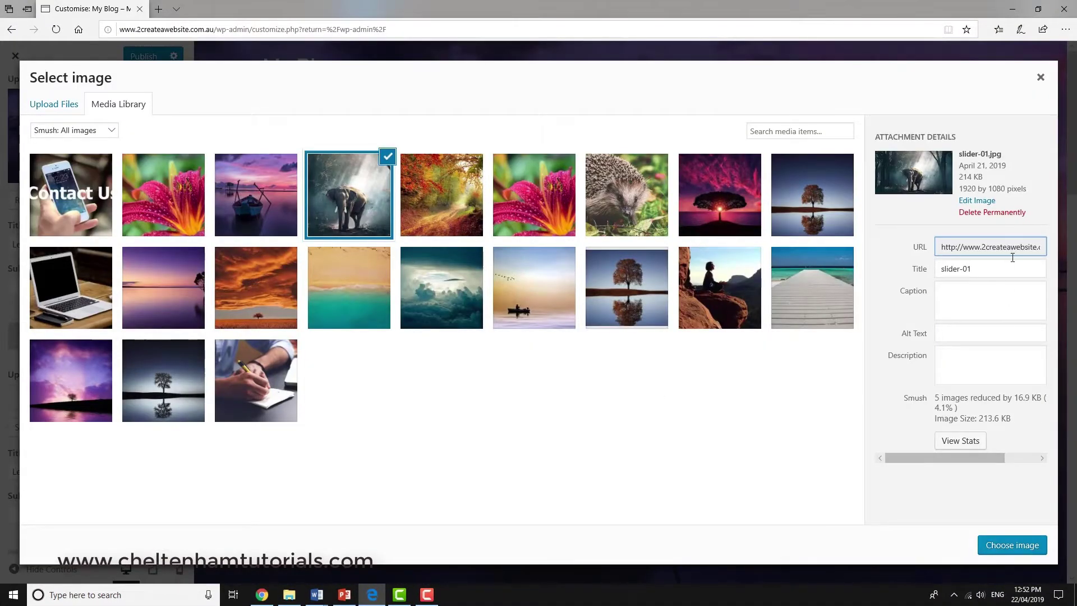
{"action": "left_click", "coordinate": [988, 547]}
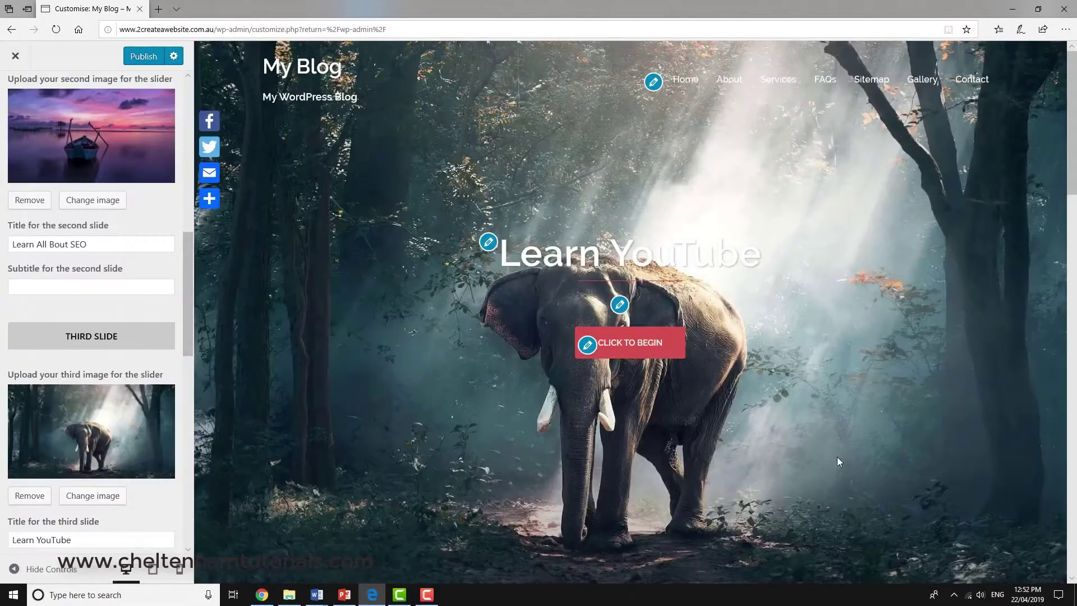
Change the third slide's title to "Learn All ABout YouTube".
{"action": "scroll", "coordinate": [79, 492], "scroll_direction": "down", "scroll_amount": 3}
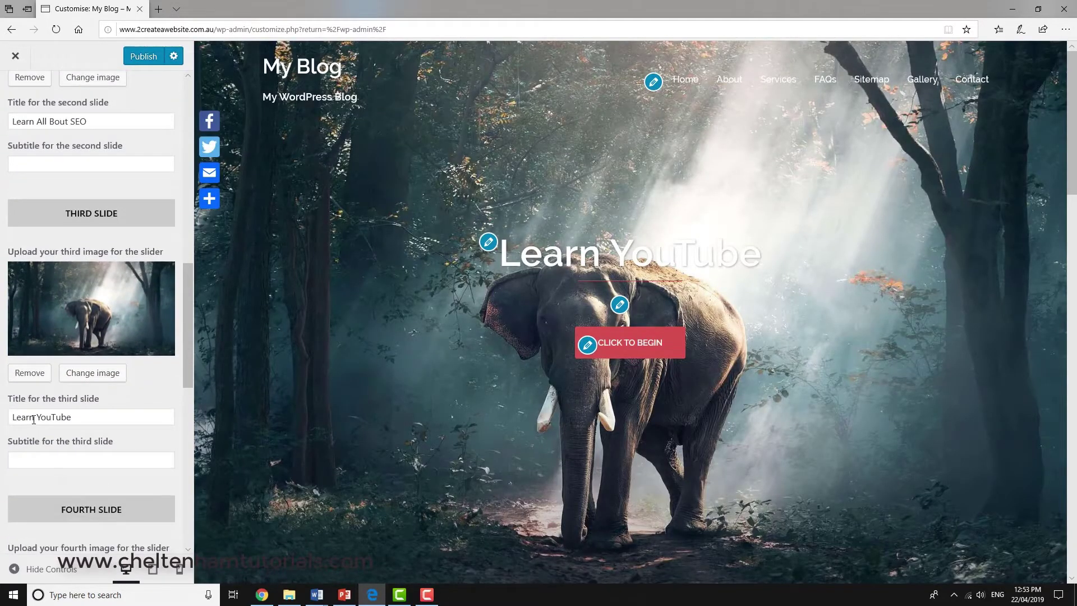
{"action": "left_click", "coordinate": [37, 418]}
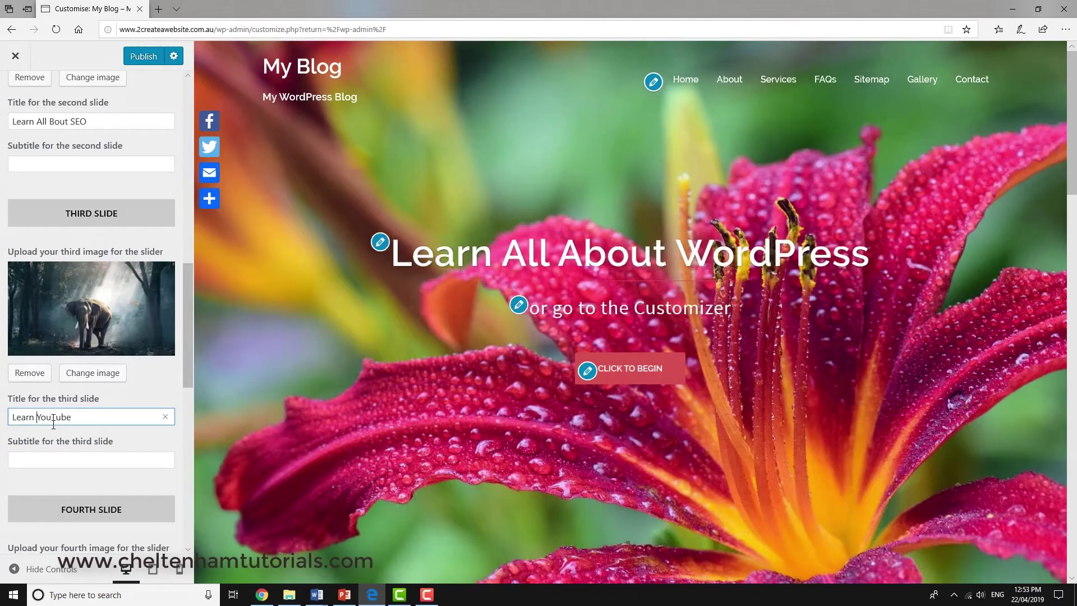
{"action": "type", "text": "All About"}
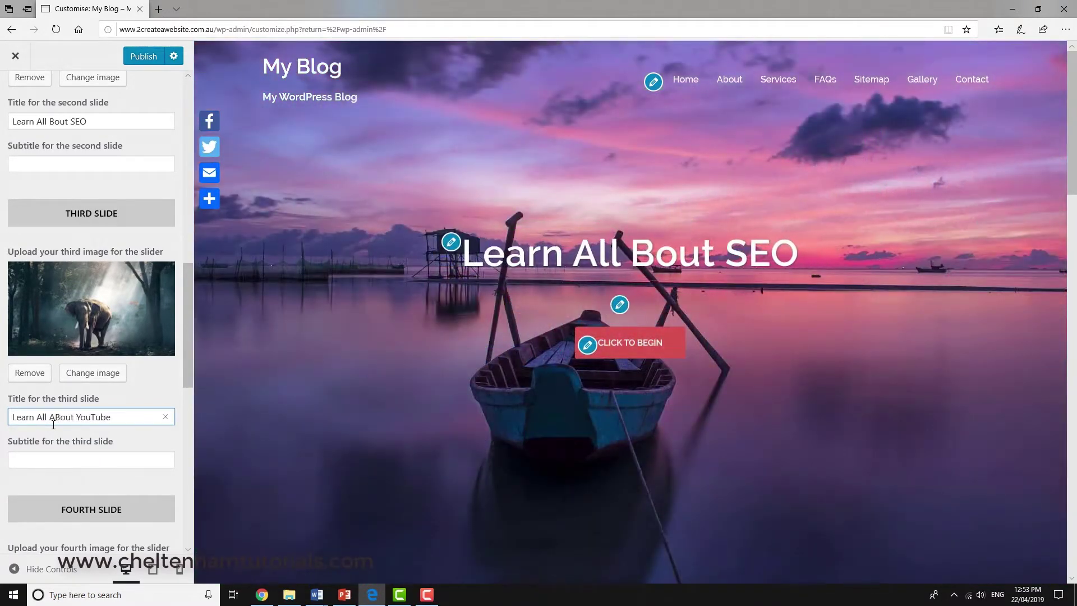
Choose the hedgehog picture slider-03.jpg from the media library as the fourth slide's image.
{"action": "scroll", "coordinate": [74, 440], "scroll_direction": "down", "scroll_amount": 3}
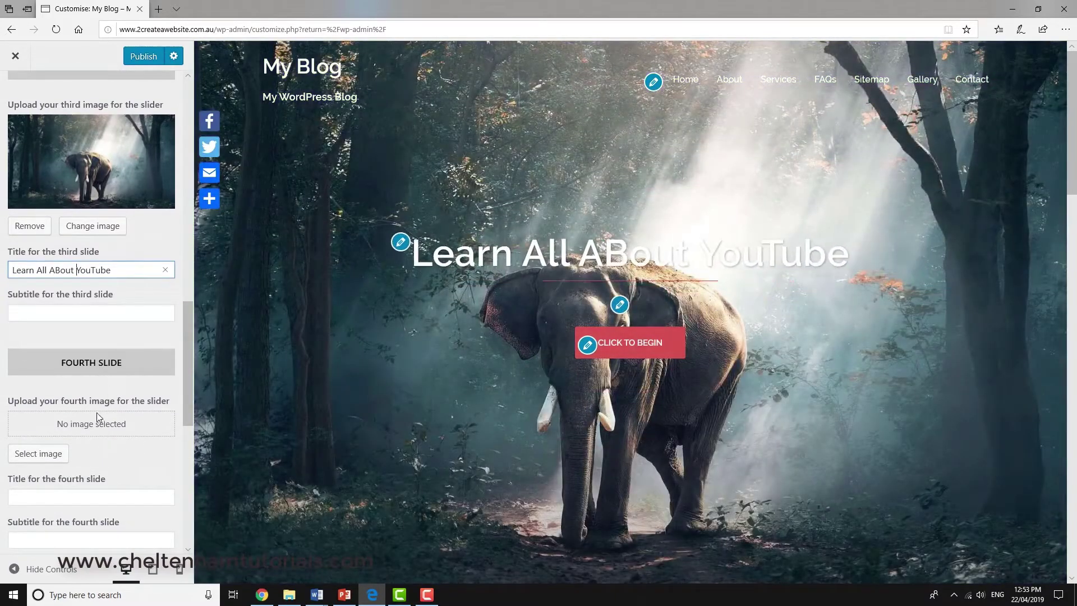
{"action": "left_click", "coordinate": [92, 424]}
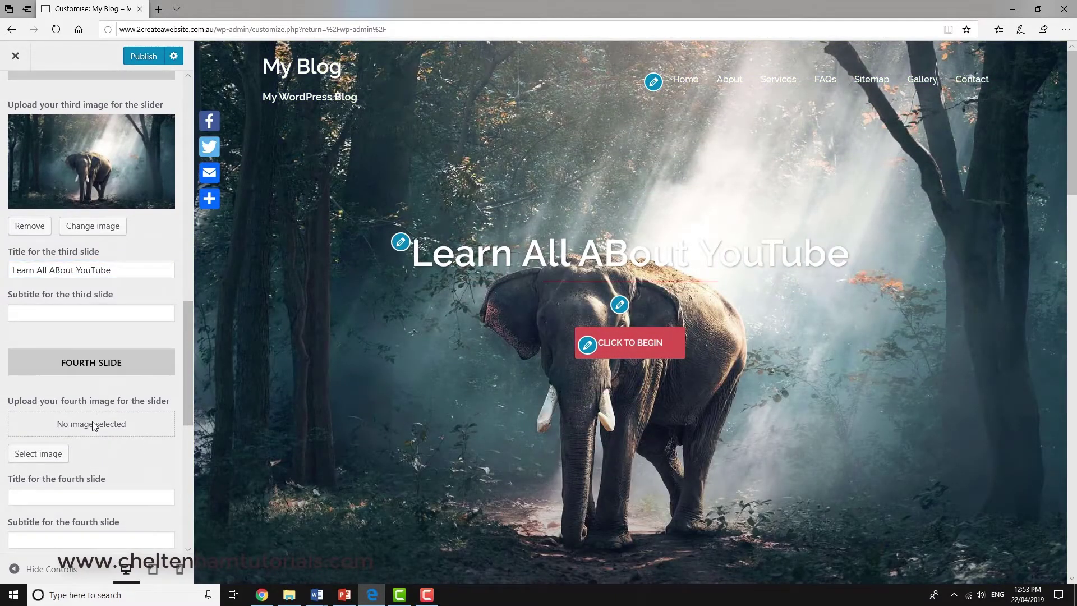
{"action": "left_click", "coordinate": [50, 456]}
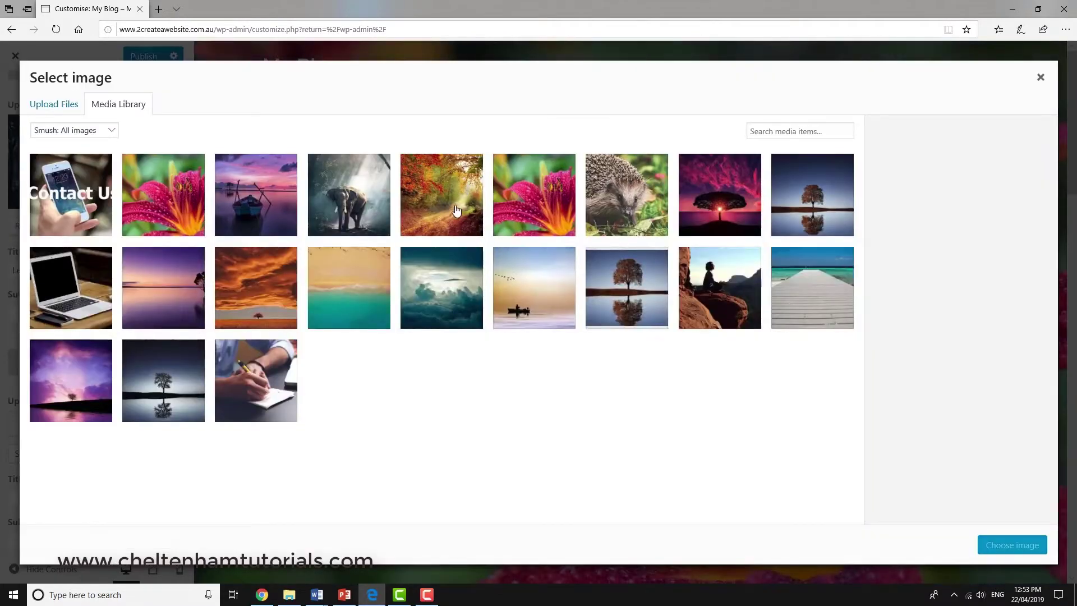
{"action": "left_click", "coordinate": [456, 210]}
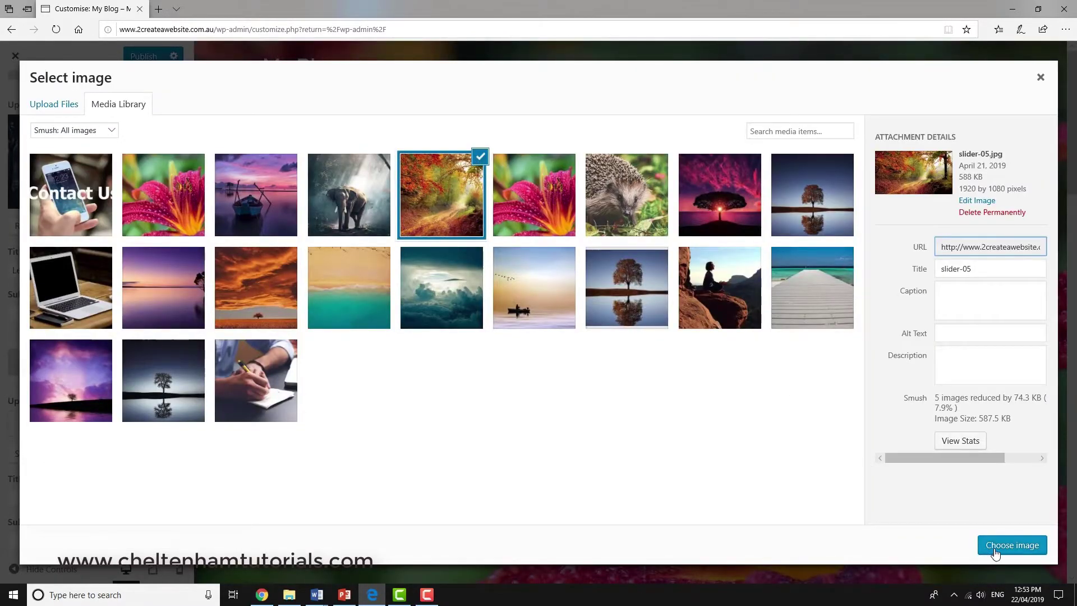
{"action": "left_click", "coordinate": [651, 225]}
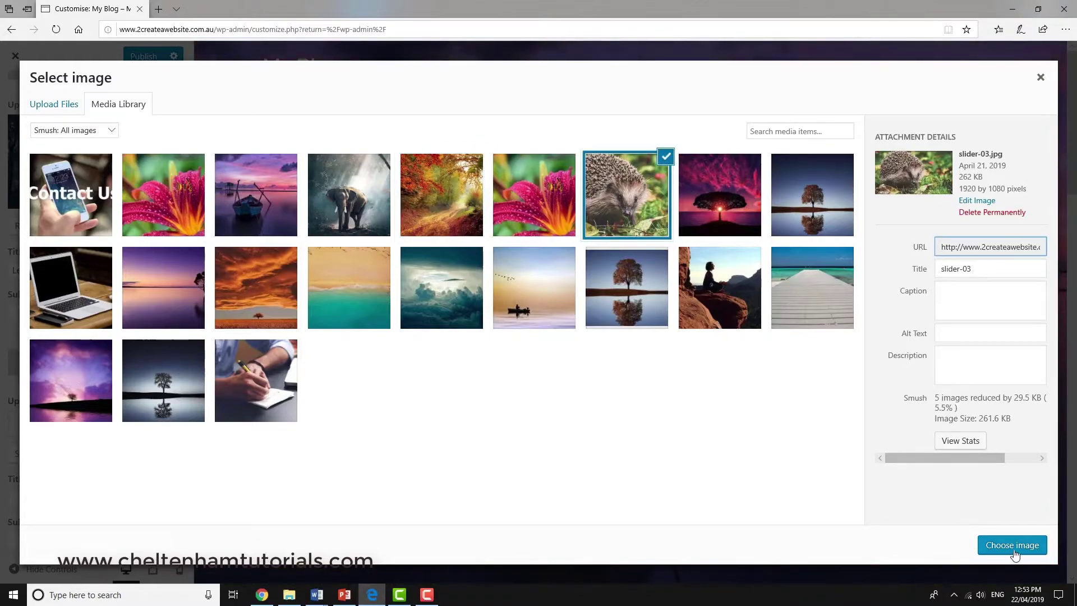
{"action": "left_click", "coordinate": [1013, 546]}
Enter "Lean how to create a nice website" as the fourth slide's title.
{"action": "scroll", "coordinate": [149, 493], "scroll_direction": "down", "scroll_amount": 3}
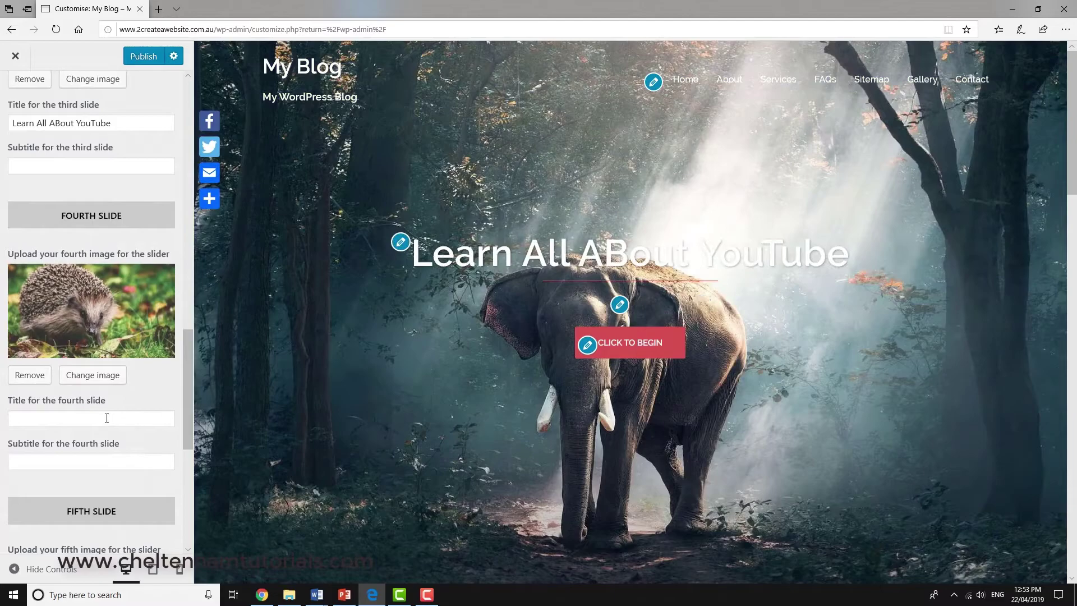
{"action": "left_click", "coordinate": [121, 425]}
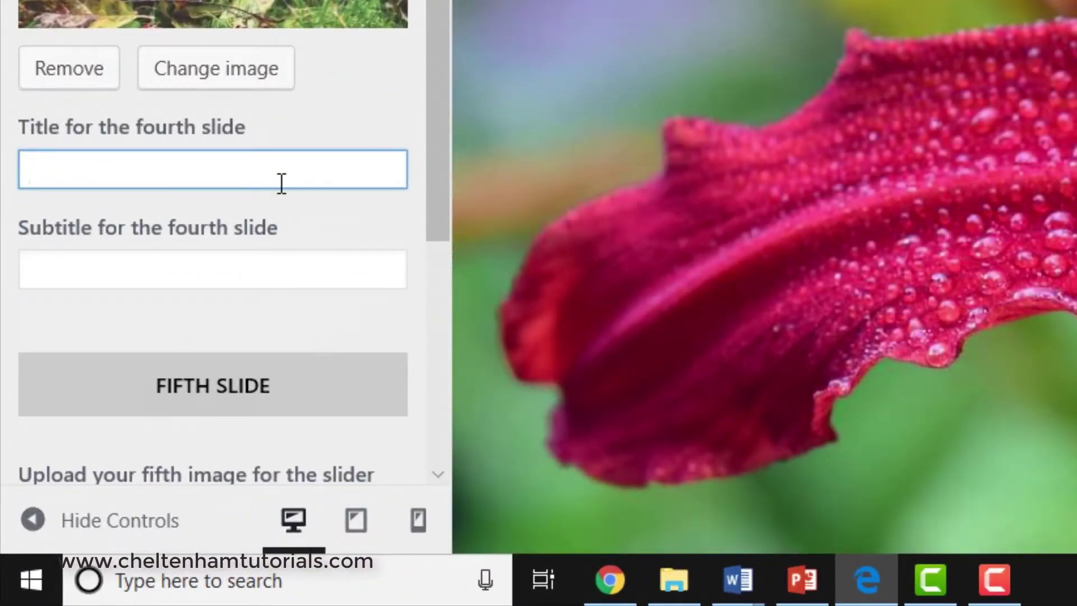
{"action": "type", "text": "Lean "}
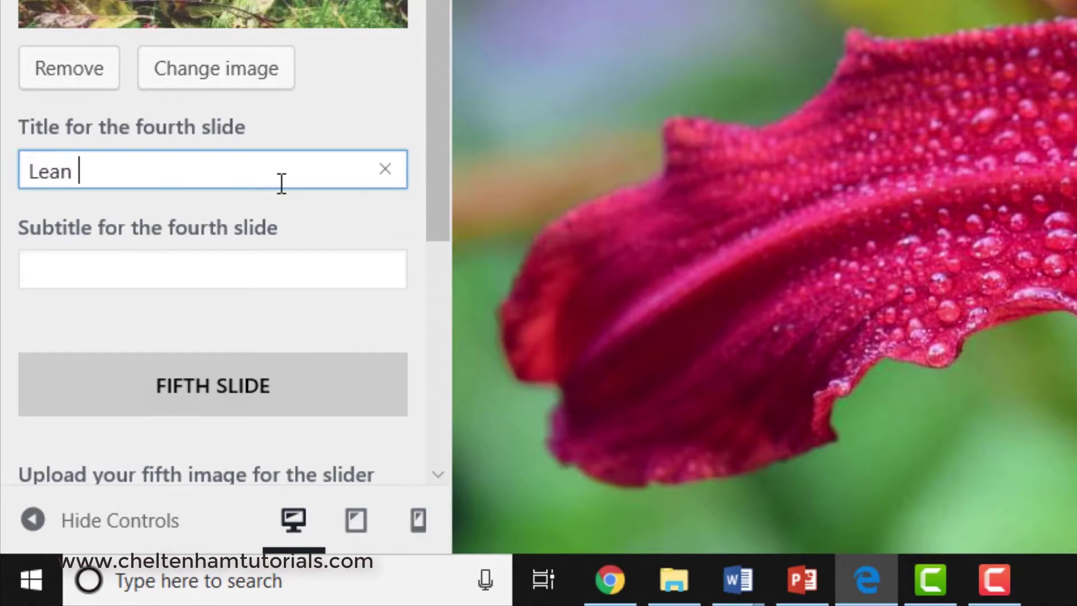
{"action": "type", "text": "how t"}
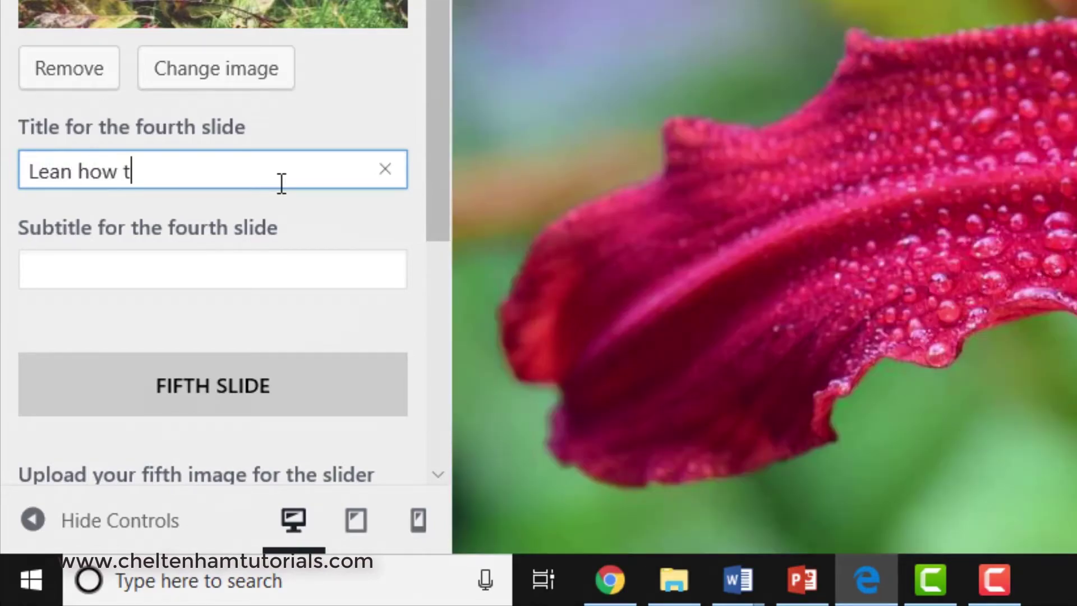
{"action": "type", "text": "o create a "}
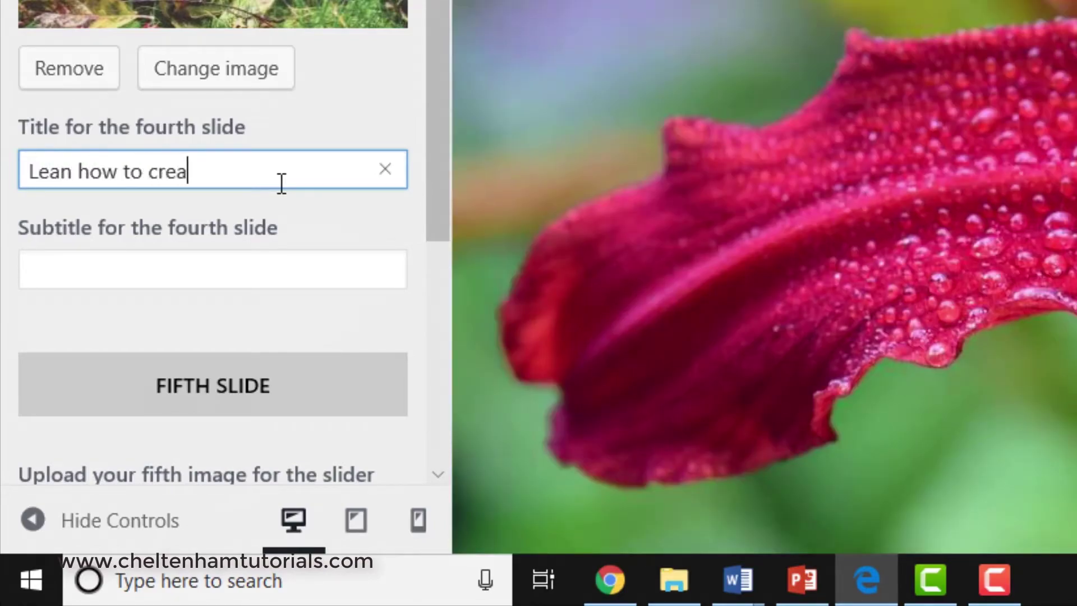
{"action": "type", "text": "nice web"}
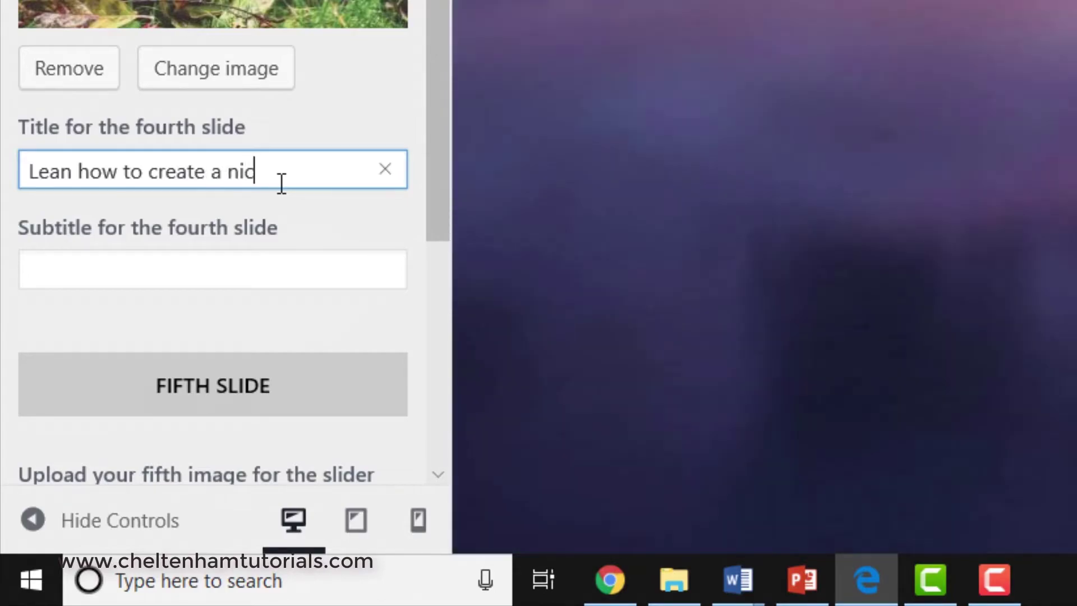
{"action": "type", "text": "site"}
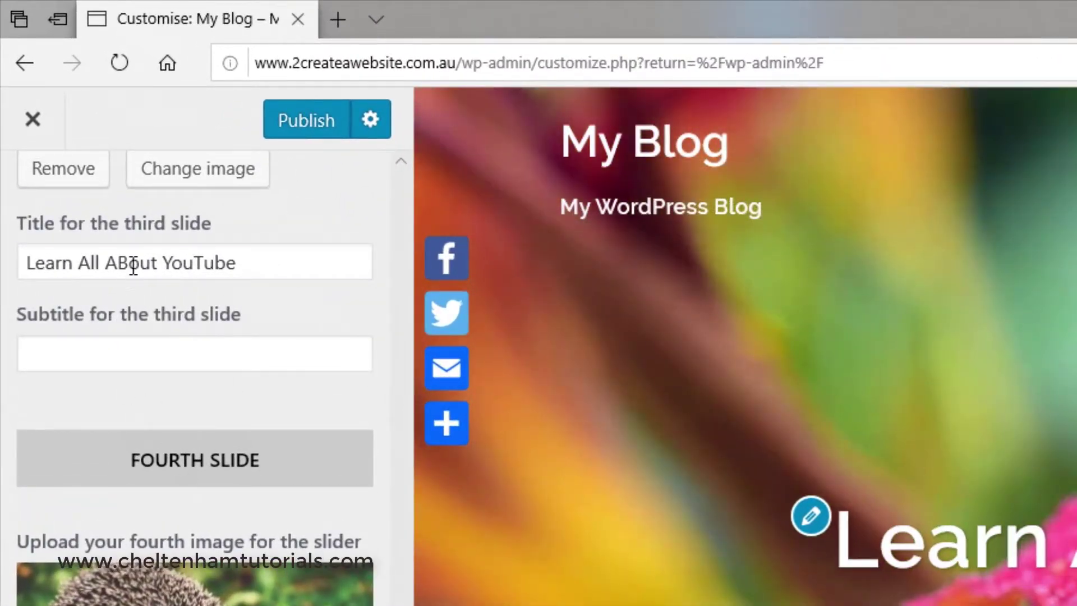
Correct the third slide's title to "Learn All About YouTube" and publish the slider changes.
{"action": "left_click", "coordinate": [129, 264]}
{"action": "key", "text": "BackSpace"}
{"action": "type", "text": "b"}
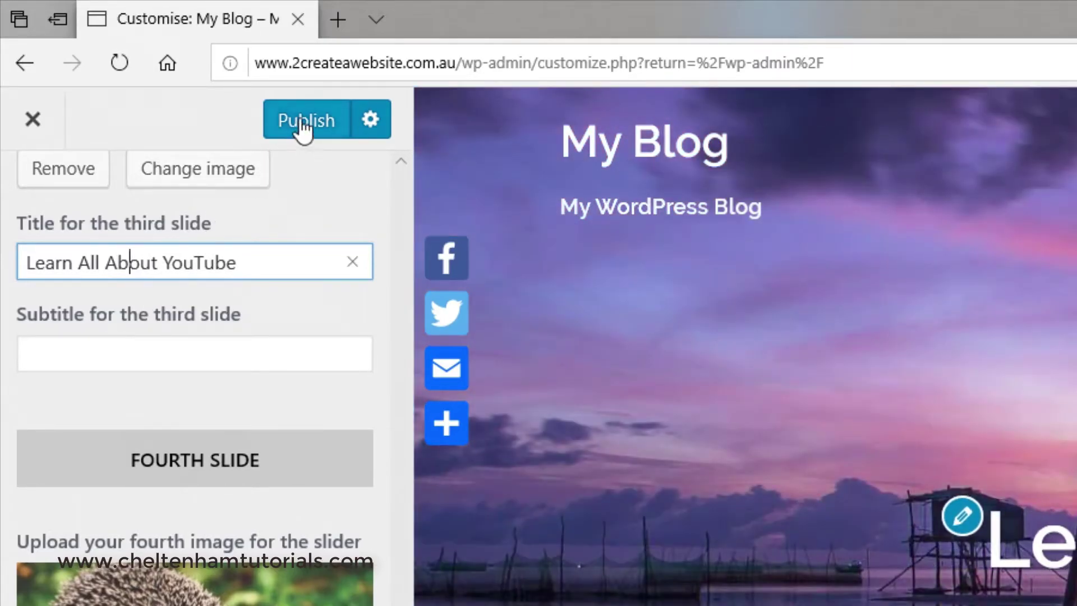
{"action": "left_click", "coordinate": [301, 123]}
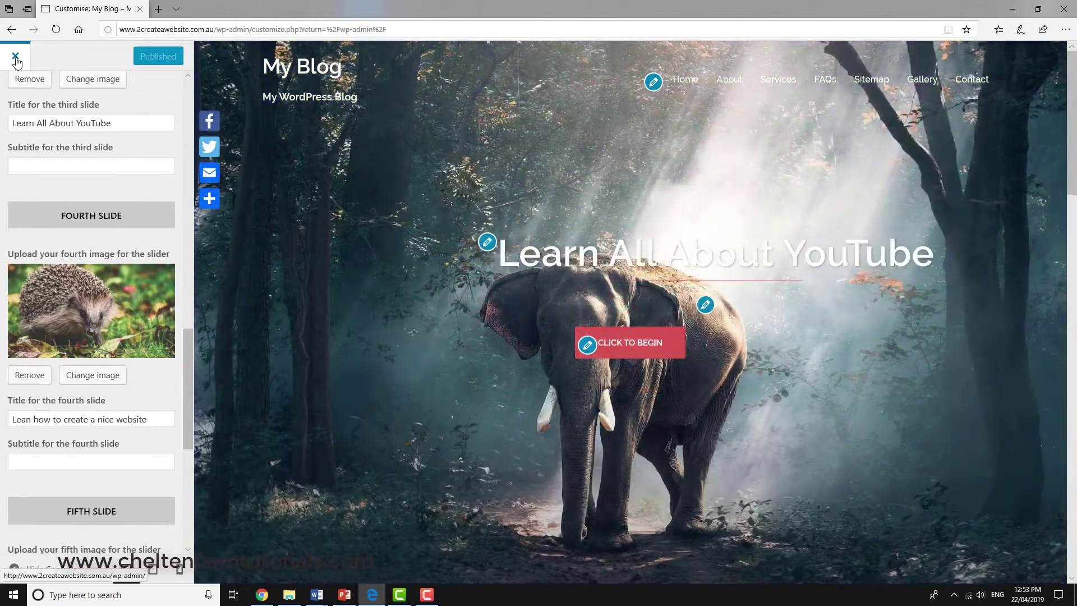
Leave the customiser, visit the live site, and check the header slider and its "Click to begin" button.
{"action": "left_click", "coordinate": [15, 57]}
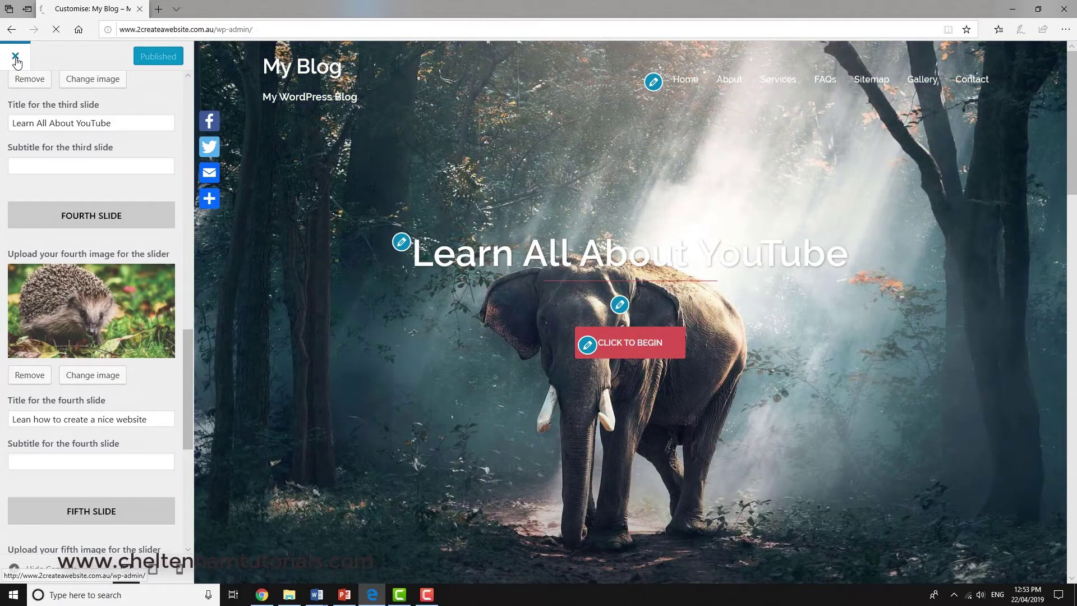
{"action": "left_click", "coordinate": [45, 54]}
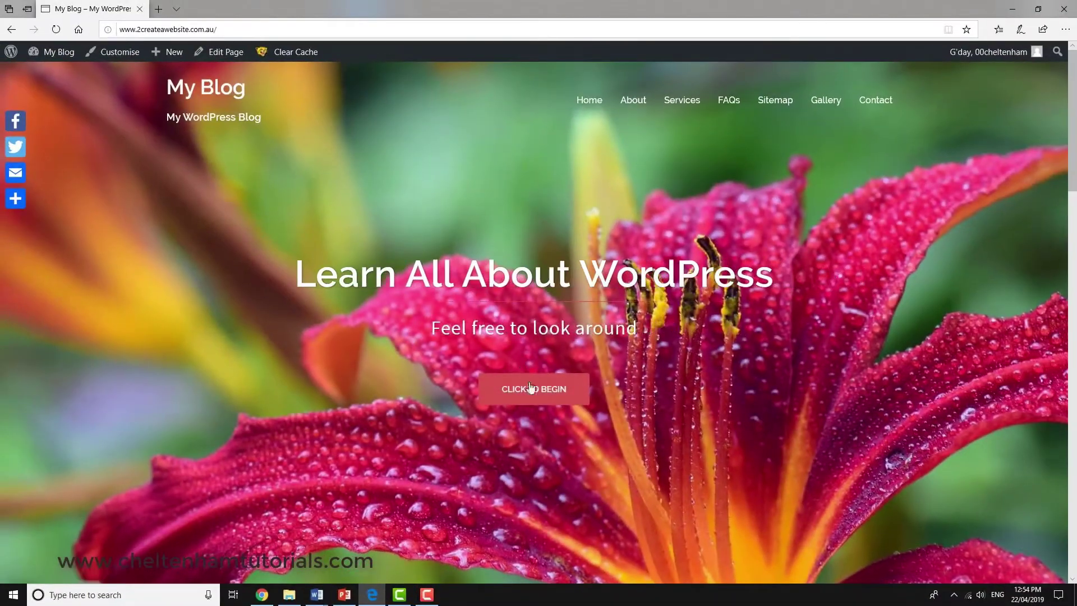
{"action": "left_click", "coordinate": [530, 387]}
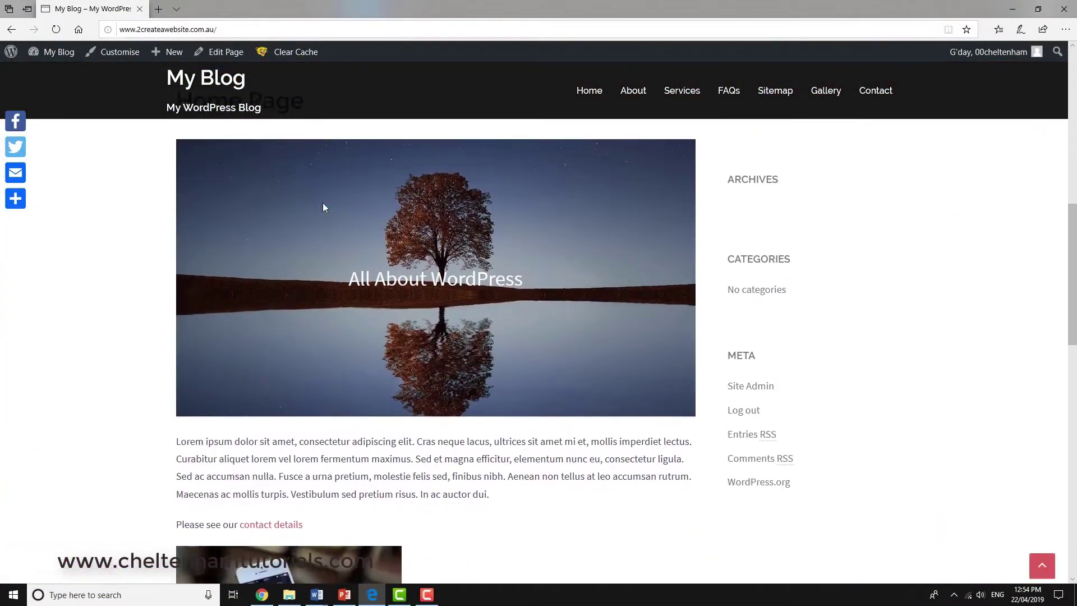
{"action": "scroll", "coordinate": [449, 362], "scroll_direction": "up", "scroll_amount": 8}
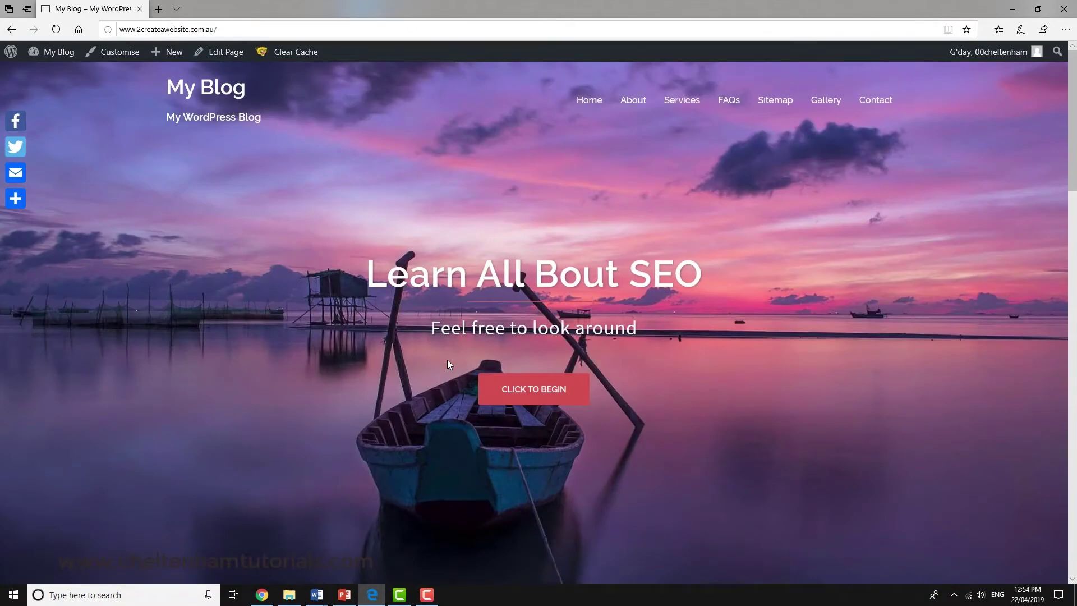
Look over the live home page below the header slider and test the slider's "Click to begin" button.
{"action": "scroll", "coordinate": [449, 425], "scroll_direction": "down", "scroll_amount": 5}
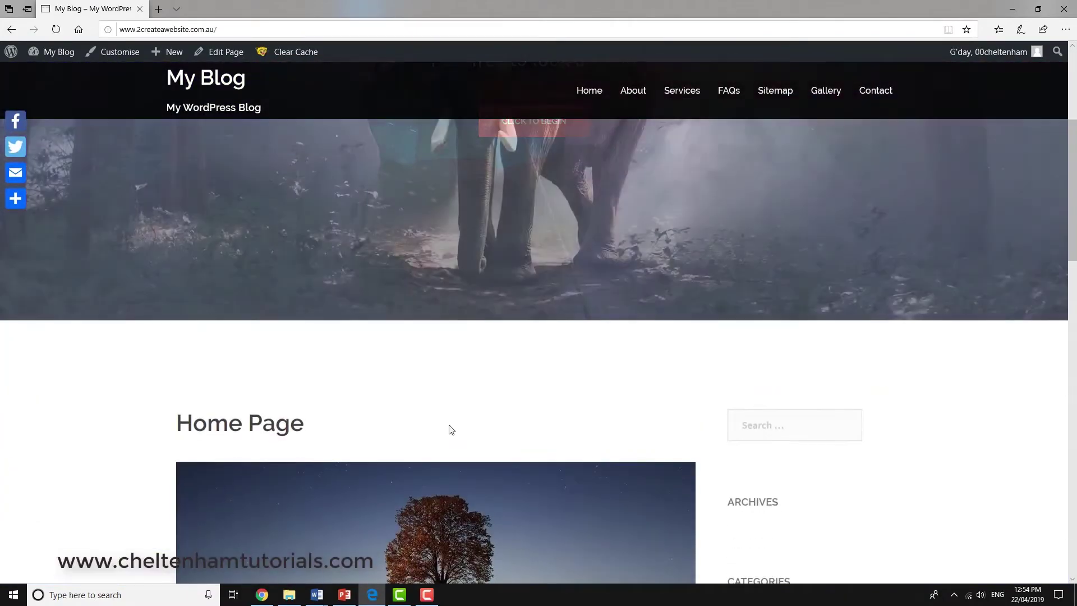
{"action": "scroll", "coordinate": [451, 430], "scroll_direction": "up", "scroll_amount": 5}
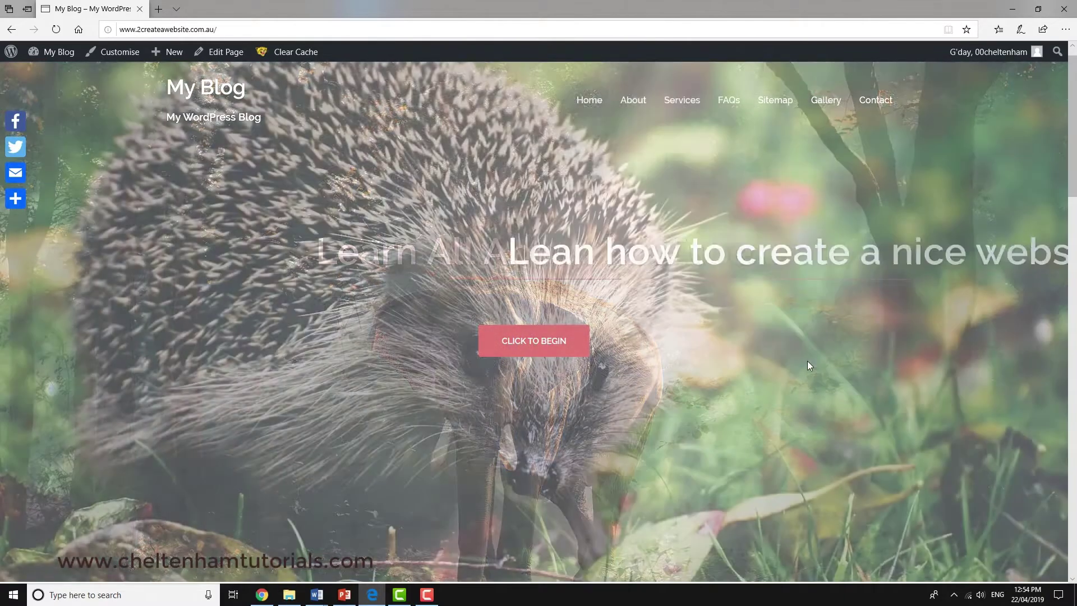
{"action": "left_click", "coordinate": [504, 343]}
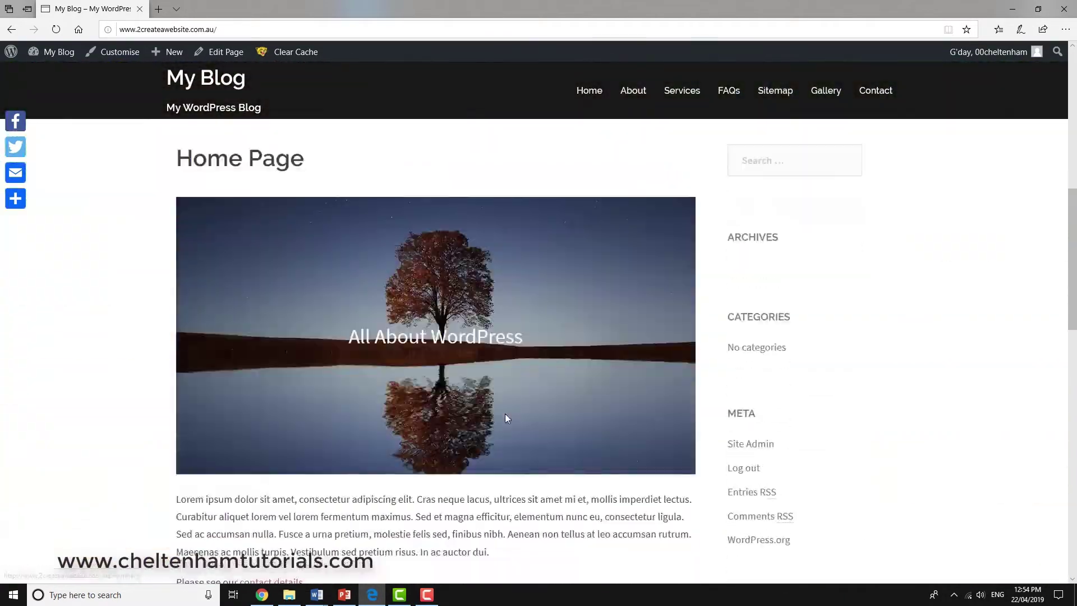
{"action": "scroll", "coordinate": [516, 465], "scroll_direction": "down", "scroll_amount": 1}
{"action": "scroll", "coordinate": [515, 465], "scroll_direction": "up", "scroll_amount": 3}
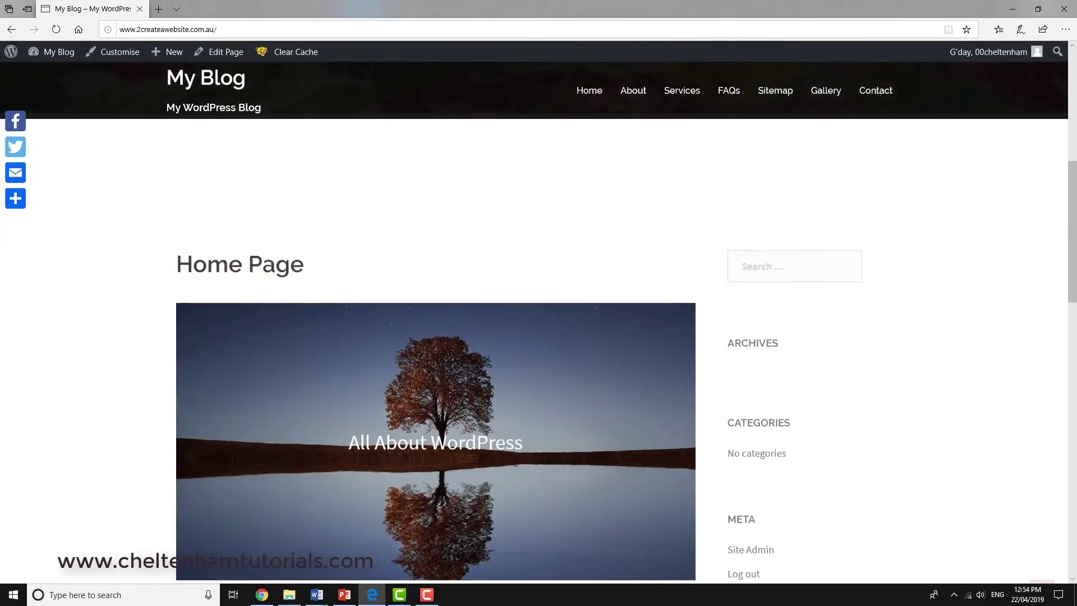
{"action": "scroll", "coordinate": [516, 464], "scroll_direction": "up", "scroll_amount": 5}
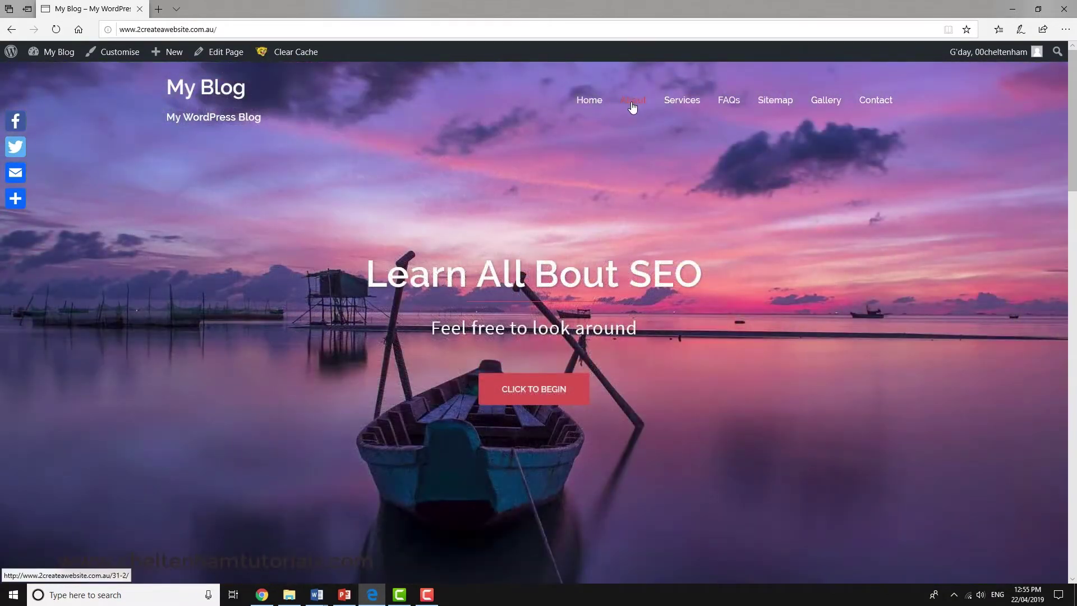
Visit the About, FAQs, Sitemap and Gallery pages of the live site to check their header image.
{"action": "left_click", "coordinate": [633, 106]}
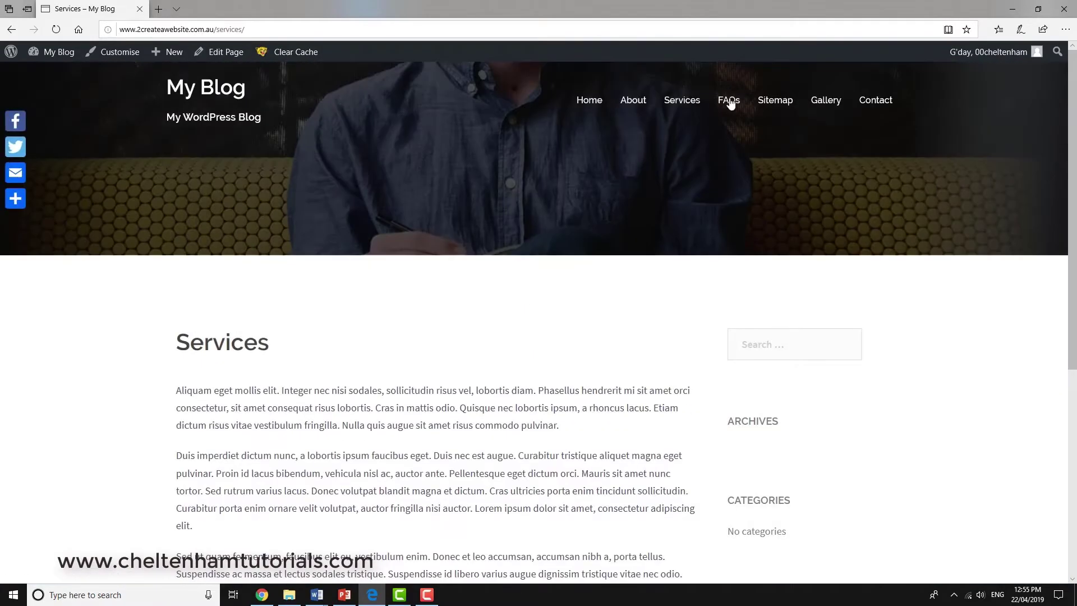
{"action": "left_click", "coordinate": [728, 102]}
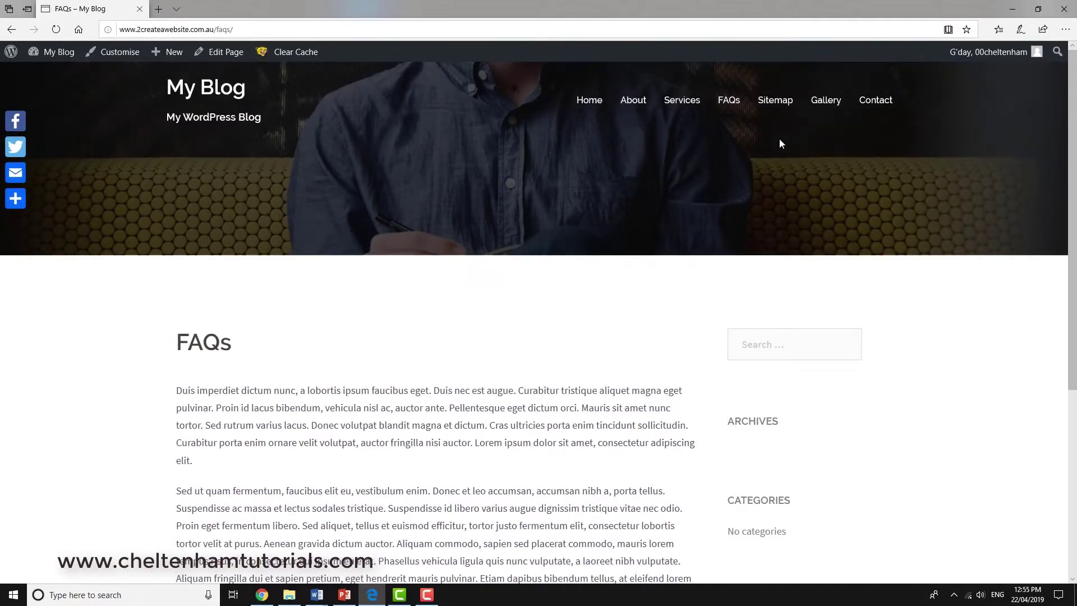
{"action": "left_click", "coordinate": [766, 109]}
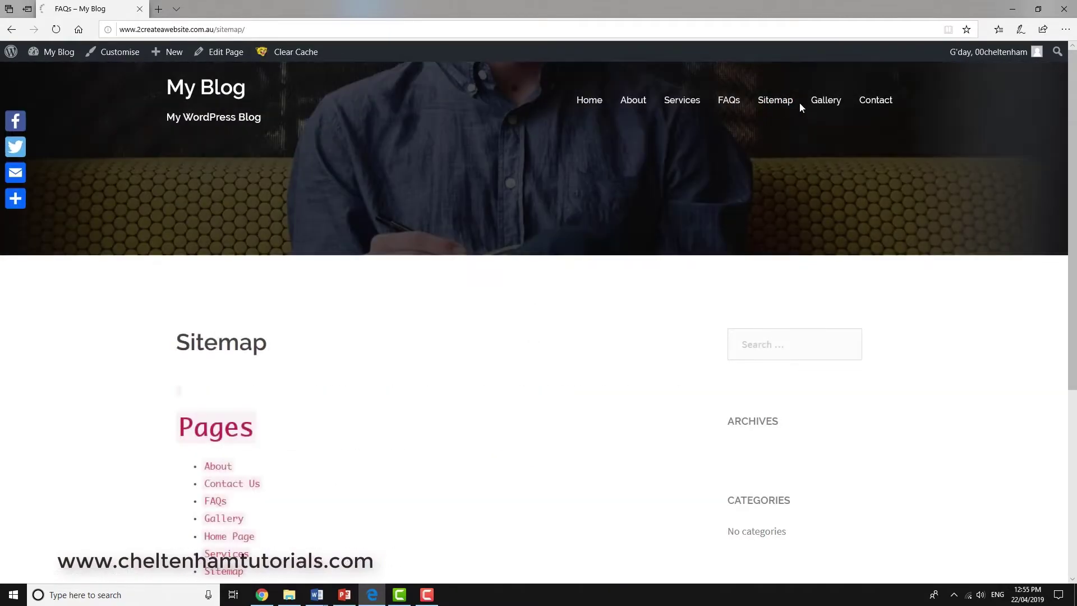
{"action": "left_click", "coordinate": [826, 107]}
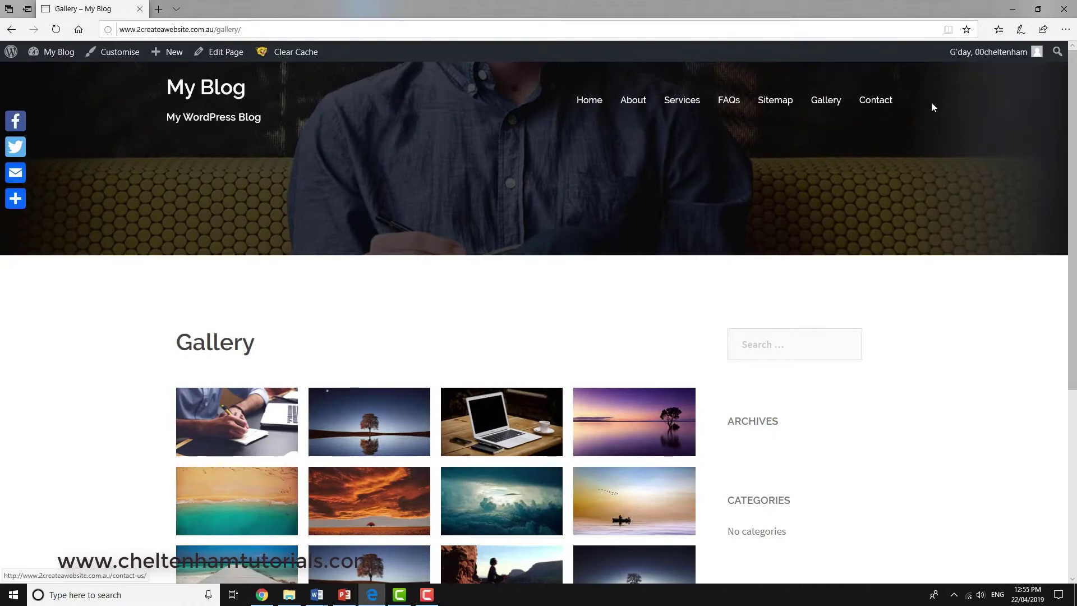
Examine the Contact page and its form on the live site, and check the Sitemap page again.
{"action": "left_click", "coordinate": [880, 103]}
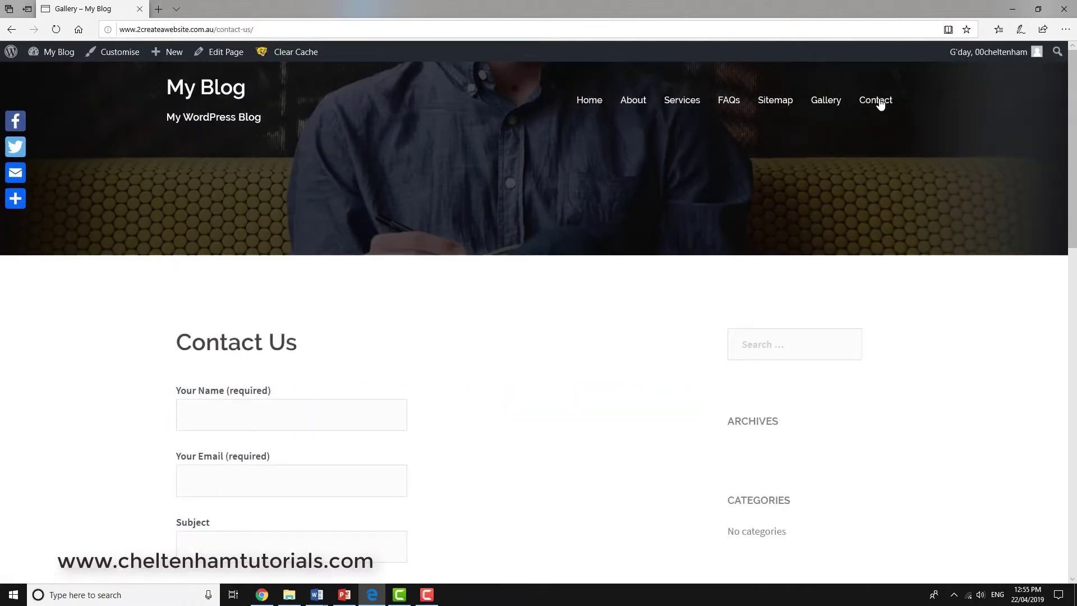
{"action": "scroll", "coordinate": [491, 360], "scroll_direction": "down", "scroll_amount": 2}
{"action": "scroll", "coordinate": [491, 361], "scroll_direction": "down", "scroll_amount": 4}
{"action": "scroll", "coordinate": [491, 361], "scroll_direction": "up", "scroll_amount": 6}
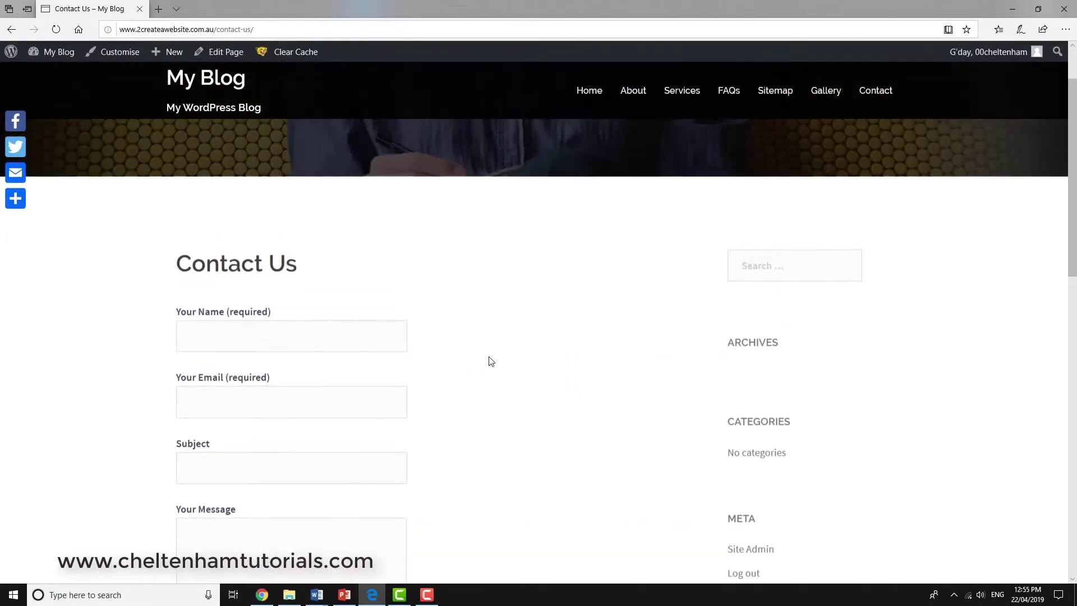
{"action": "scroll", "coordinate": [332, 402], "scroll_direction": "down", "scroll_amount": 5}
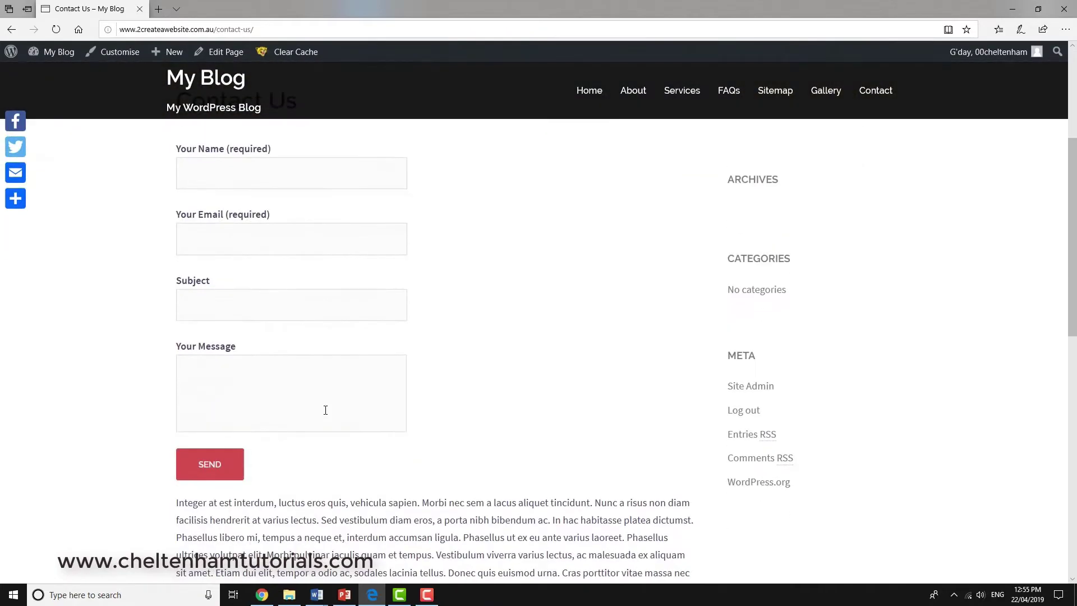
{"action": "scroll", "coordinate": [325, 409], "scroll_direction": "up", "scroll_amount": 5}
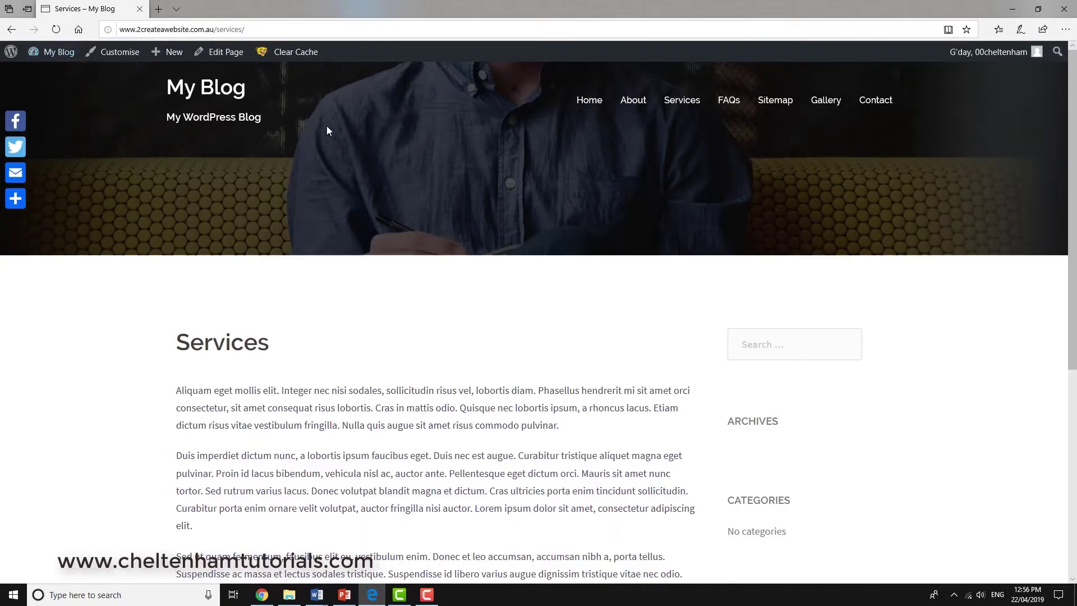
{"action": "left_click", "coordinate": [780, 105]}
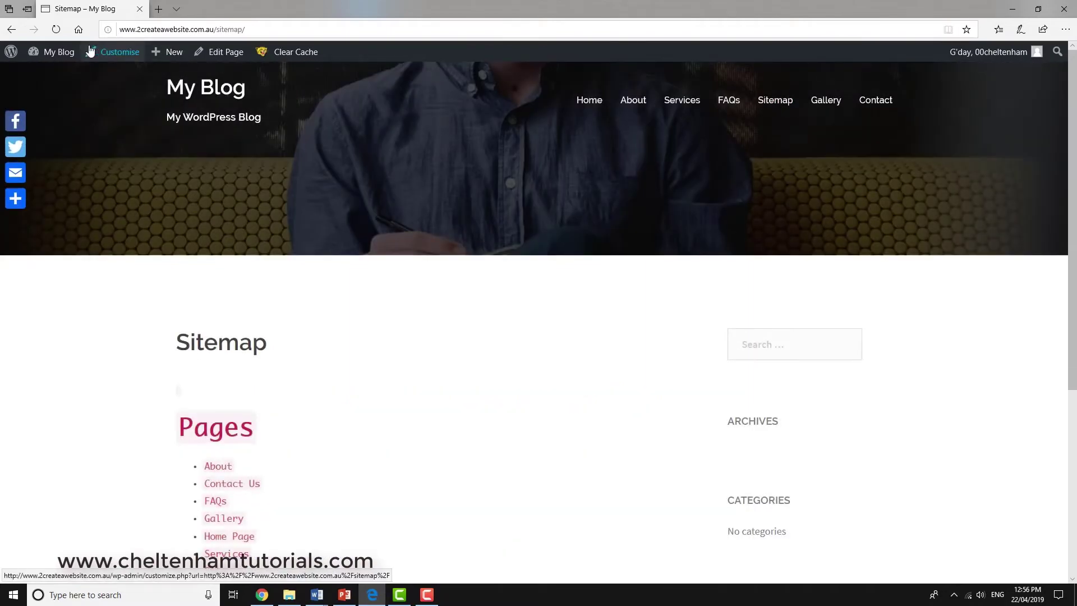
Return to the dashboard and open the Header Media settings of the theme customiser's header area.
{"action": "mouse_move", "coordinate": [56, 58]}
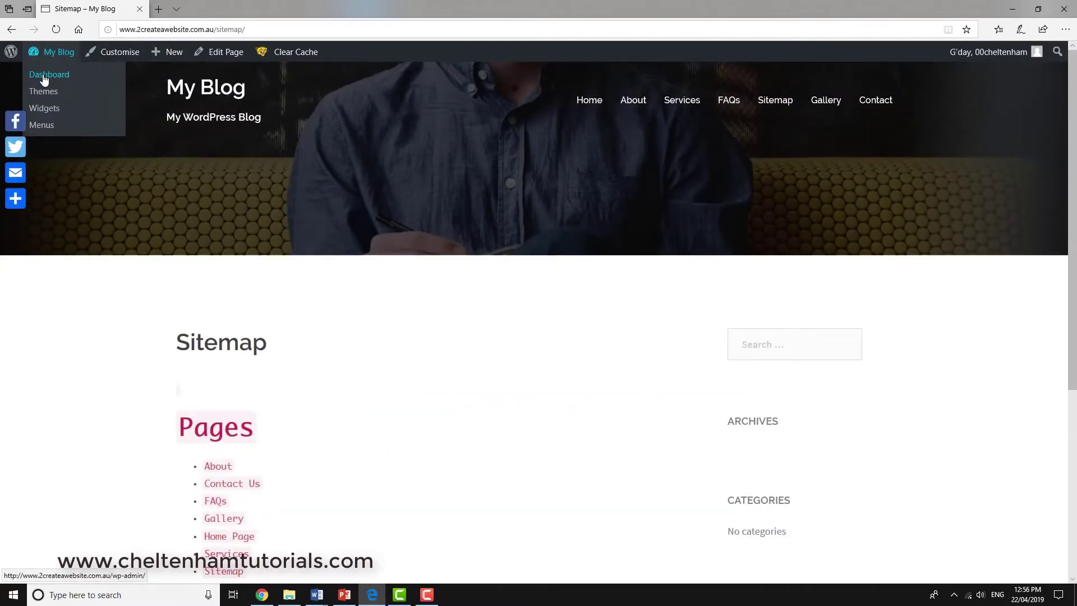
{"action": "left_click", "coordinate": [44, 76]}
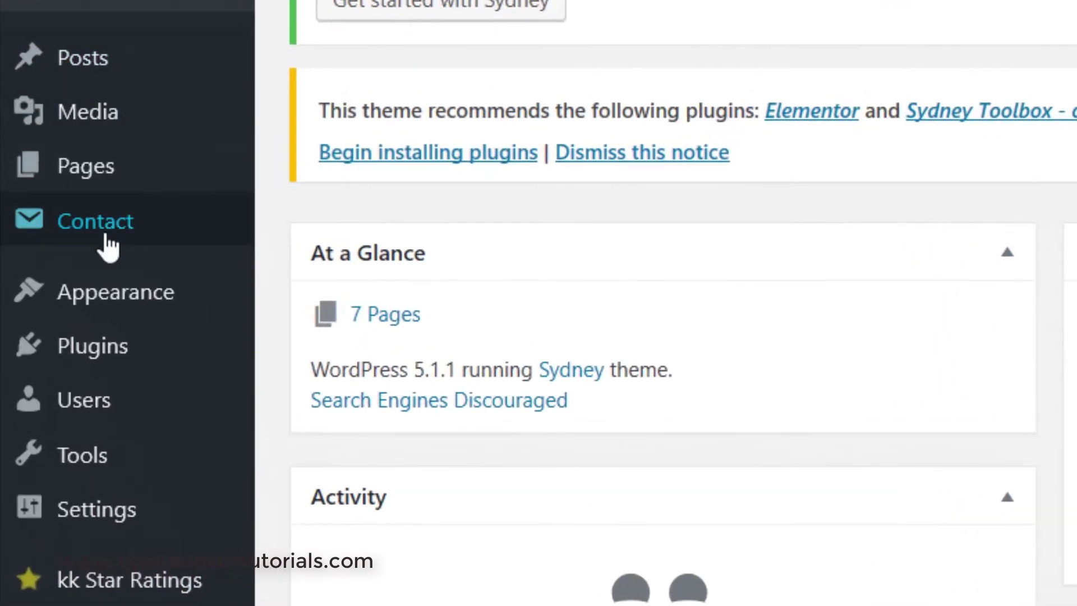
{"action": "mouse_move", "coordinate": [110, 304]}
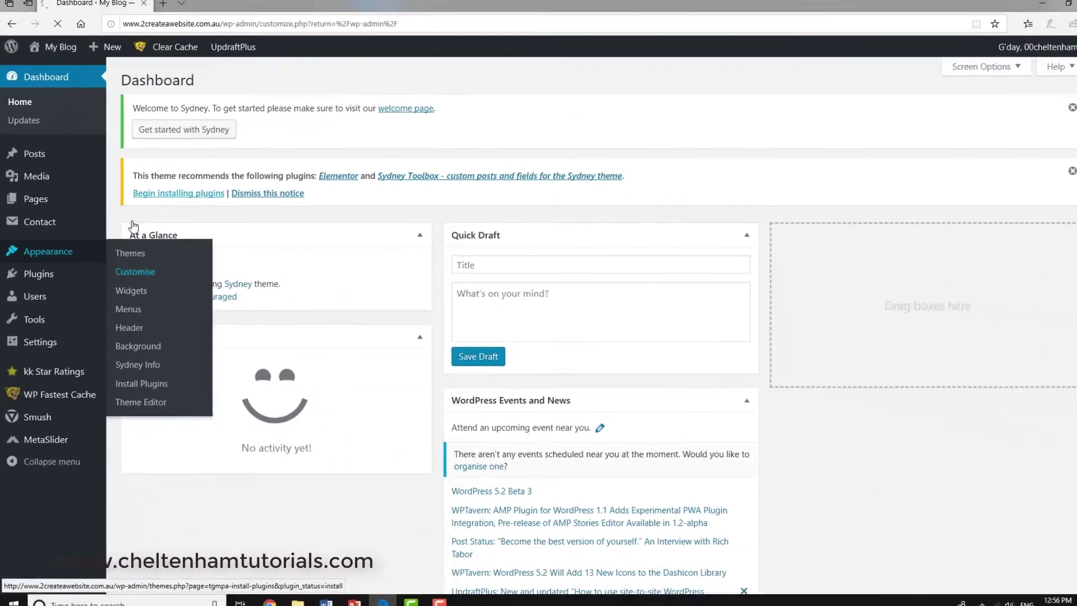
{"action": "left_click", "coordinate": [292, 331]}
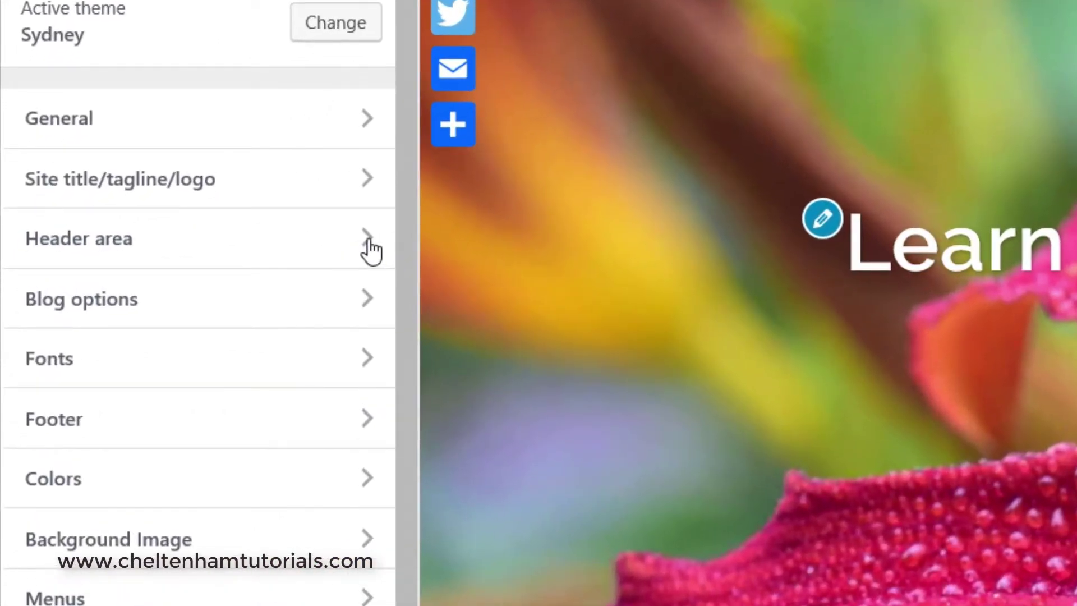
{"action": "left_click", "coordinate": [370, 250]}
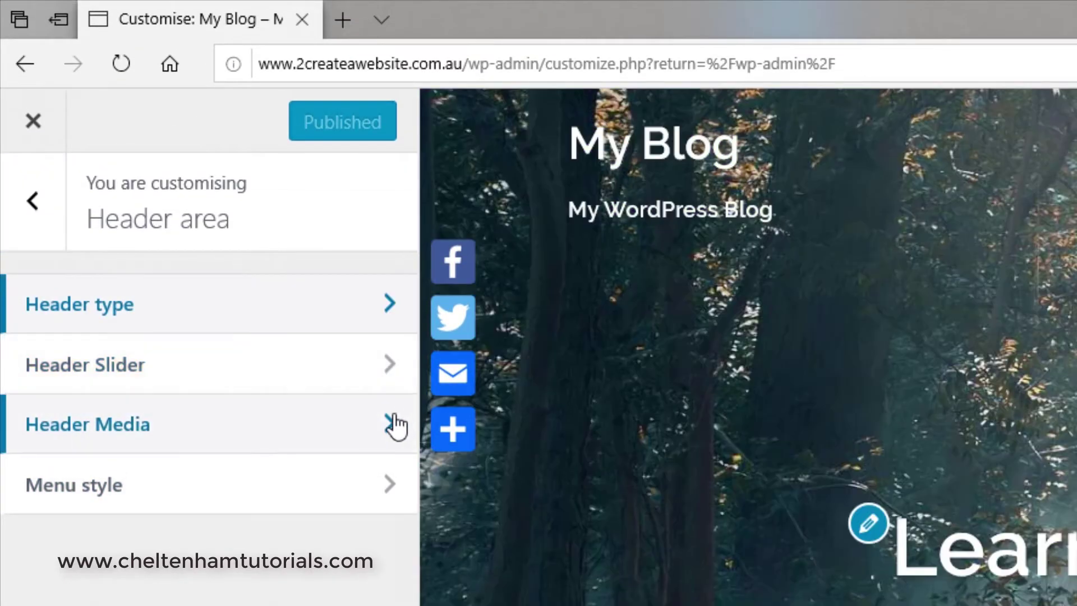
{"action": "left_click", "coordinate": [389, 426]}
Set the lily picture slider-04.jpg from the media library as the new header image, without cropping it.
{"action": "scroll", "coordinate": [259, 576], "scroll_direction": "down", "scroll_amount": 5}
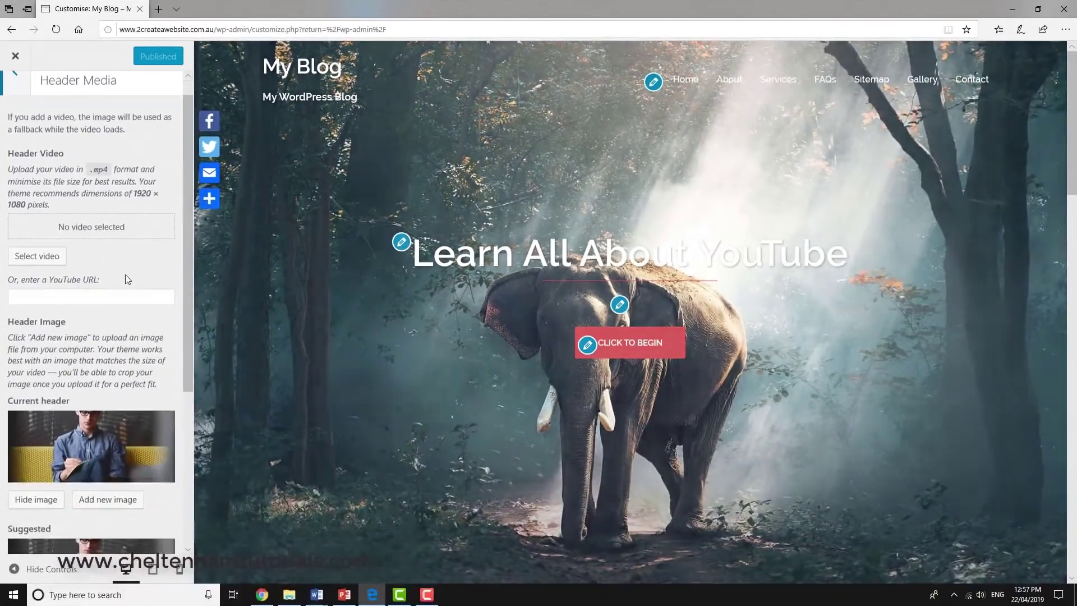
{"action": "scroll", "coordinate": [124, 275], "scroll_direction": "down", "scroll_amount": 1}
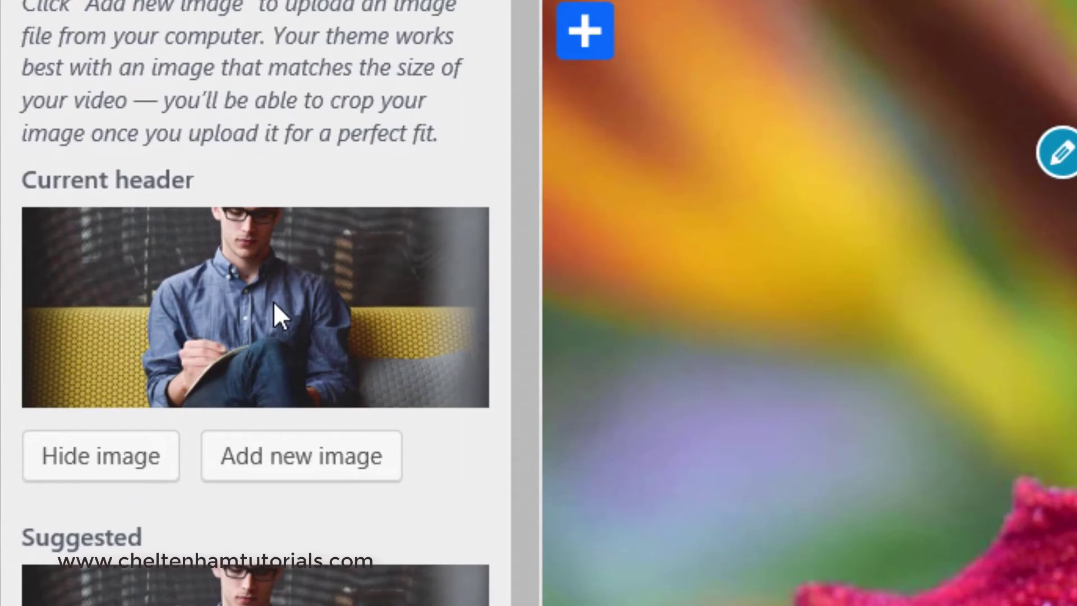
{"action": "left_click", "coordinate": [284, 459]}
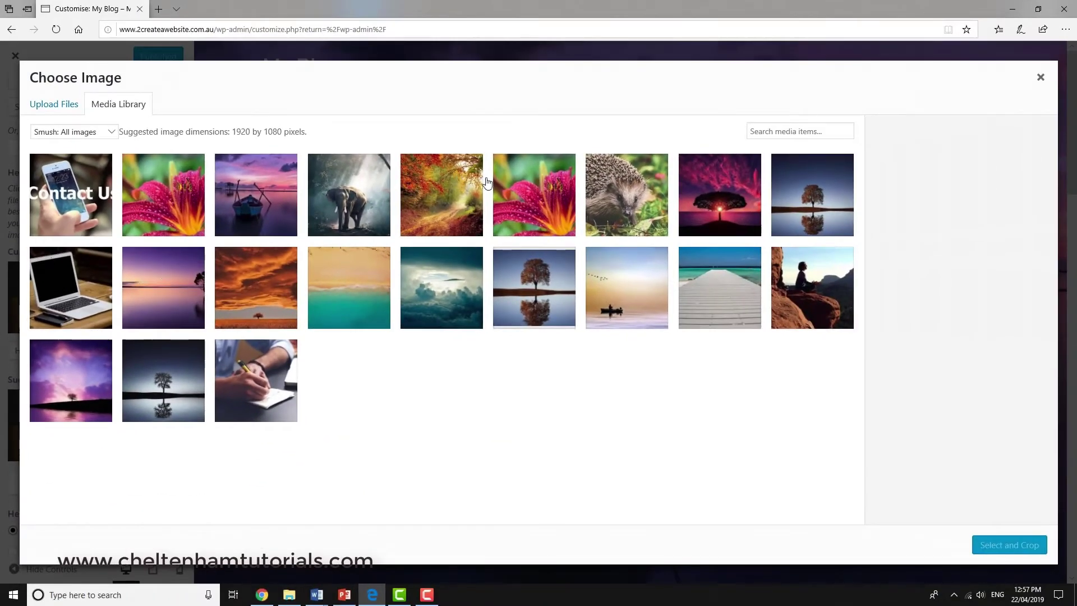
{"action": "left_click", "coordinate": [547, 192]}
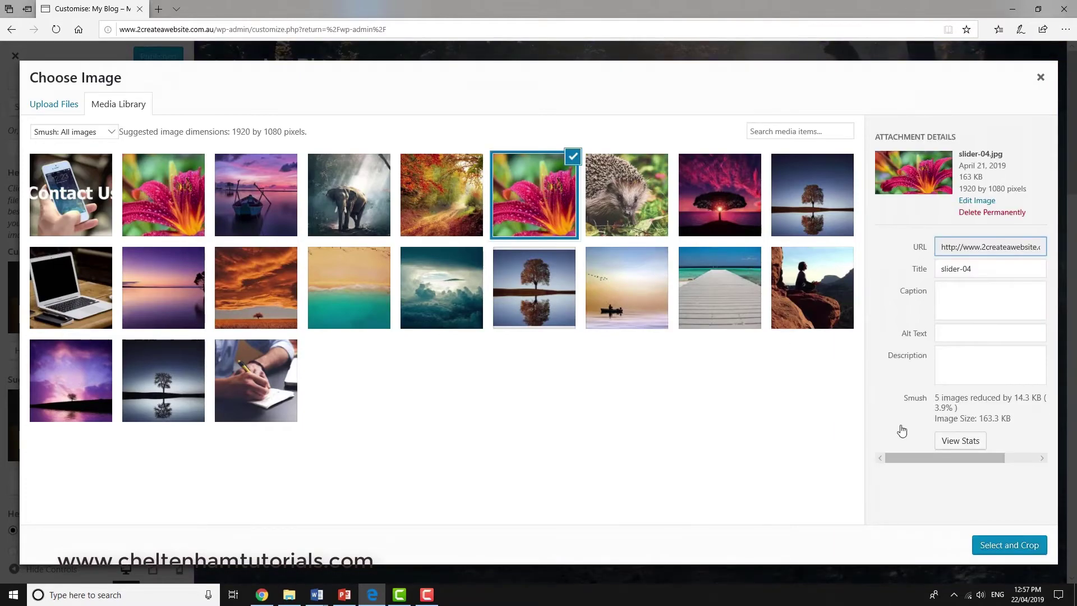
{"action": "left_click", "coordinate": [998, 552]}
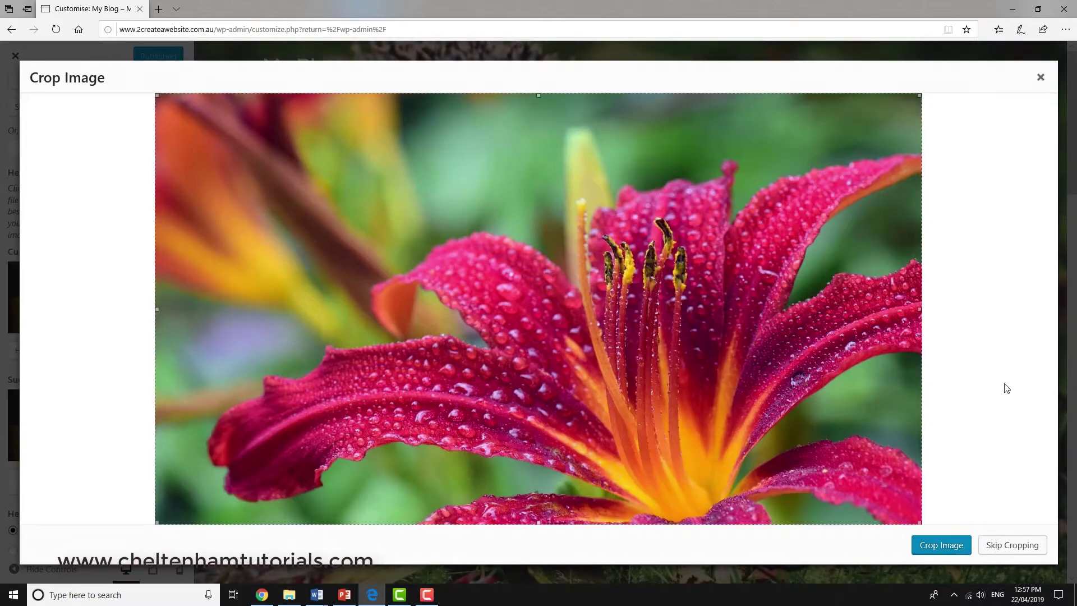
{"action": "left_click", "coordinate": [1013, 546]}
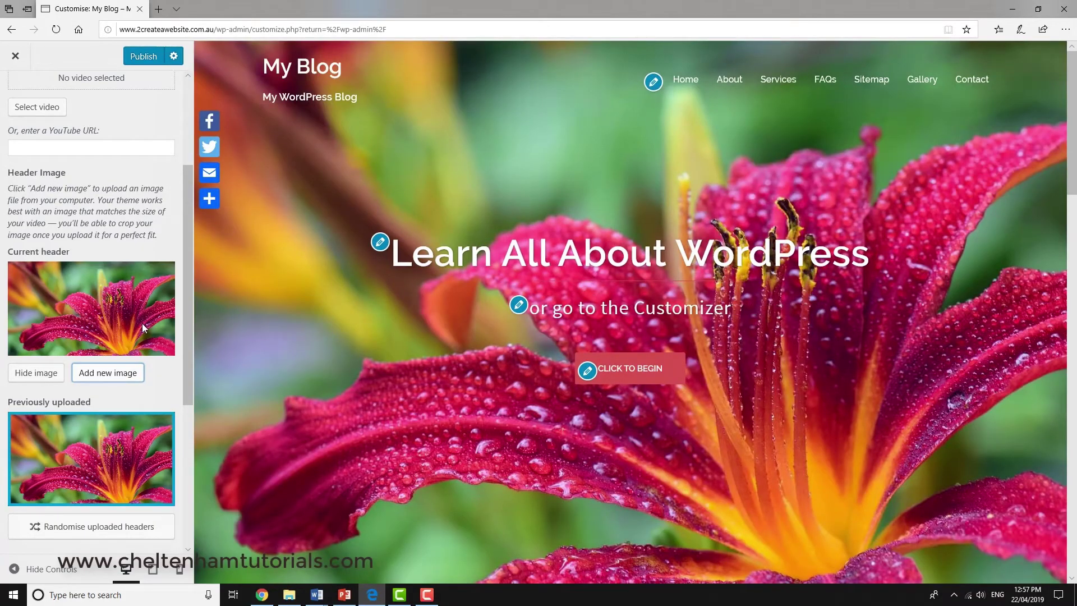
Publish the new header image, leave the customiser and visit the live site.
{"action": "left_click", "coordinate": [136, 54]}
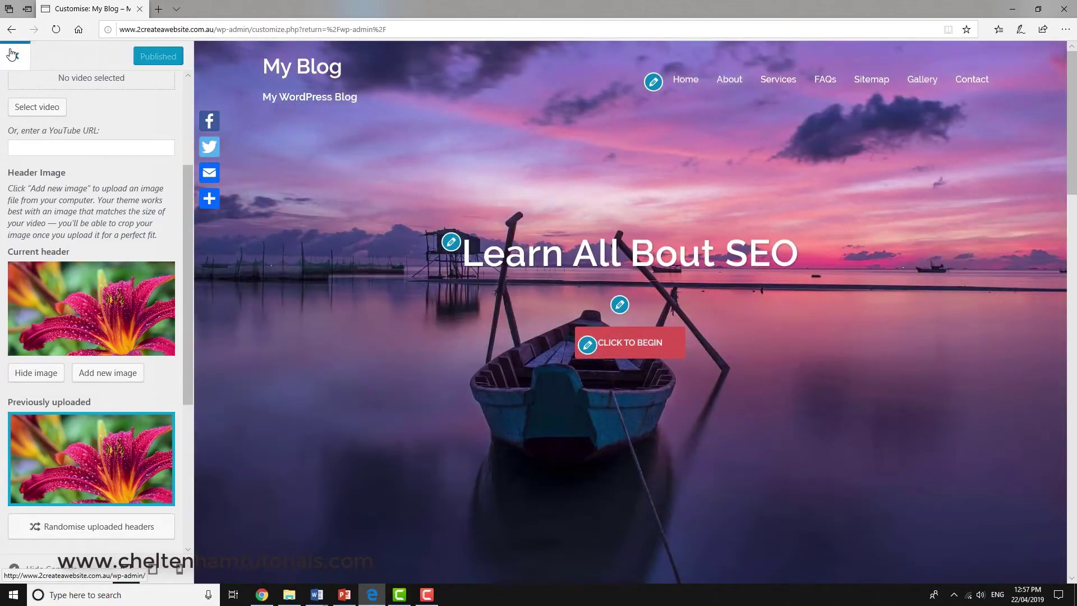
{"action": "left_click", "coordinate": [13, 55]}
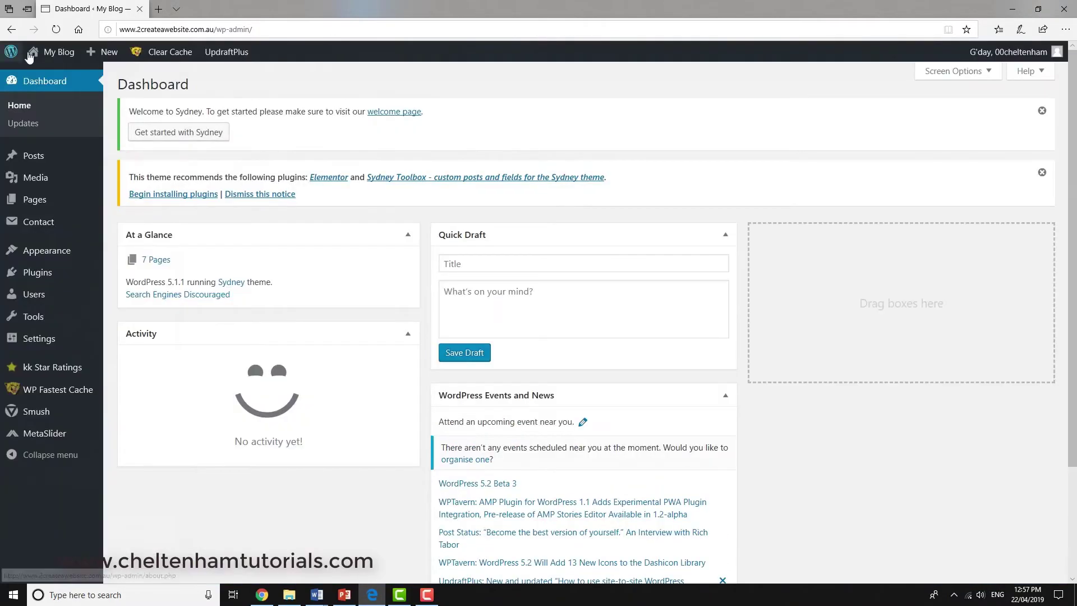
{"action": "left_click", "coordinate": [70, 58]}
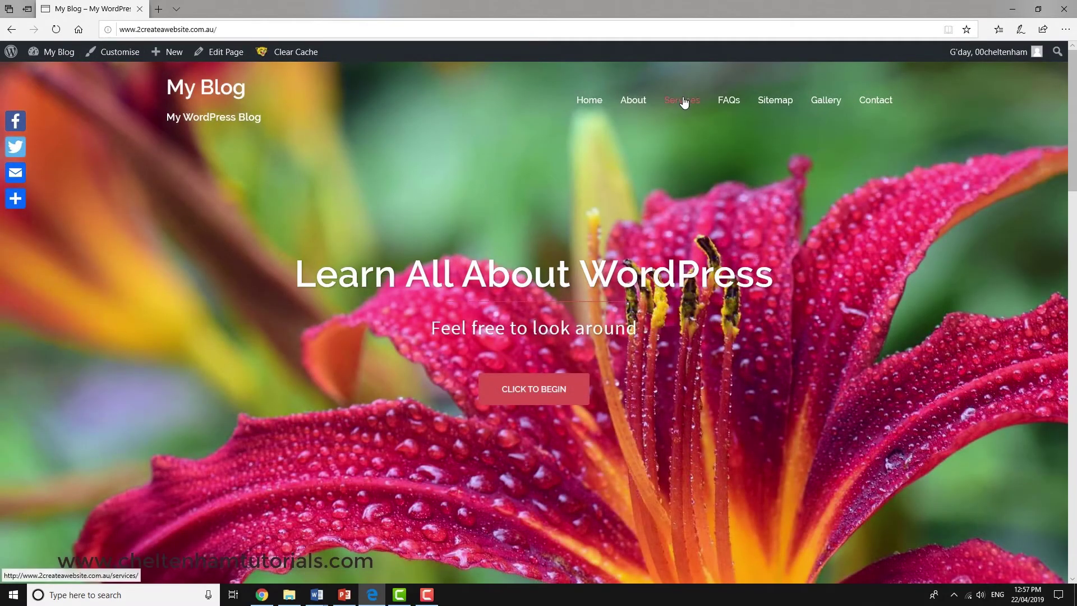
Check the new header image on the live Services, Sitemap, About and Gallery pages, and return to the home page.
{"action": "left_click", "coordinate": [684, 102]}
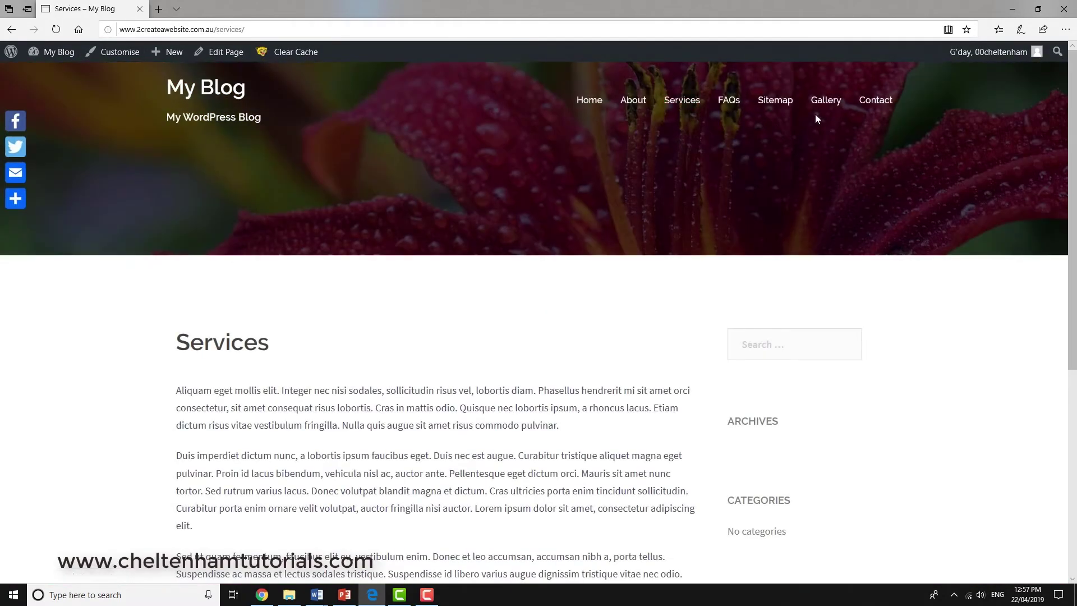
{"action": "left_click", "coordinate": [777, 104]}
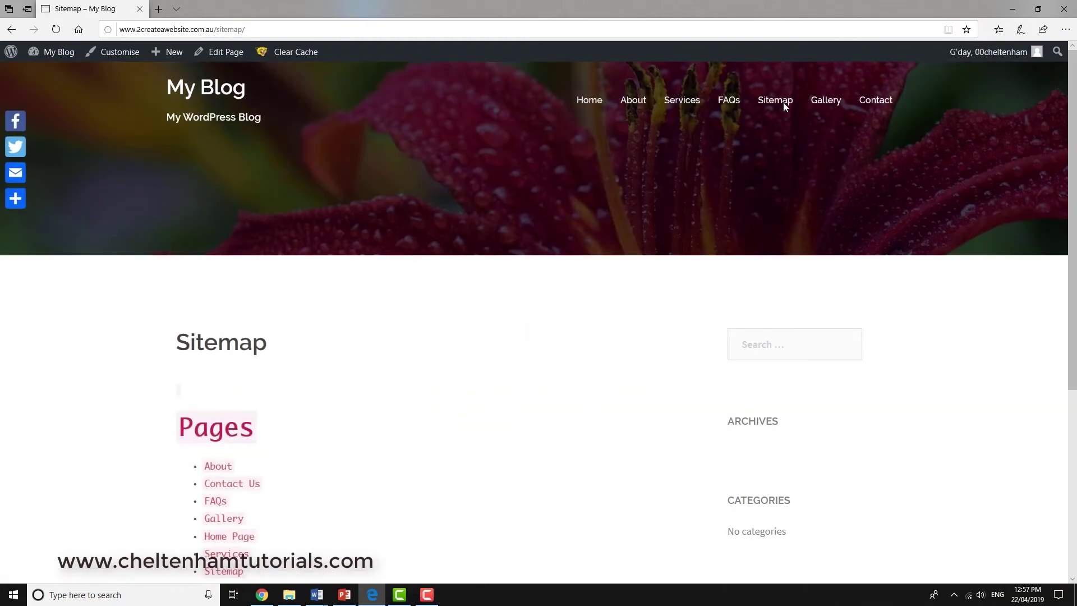
{"action": "left_click", "coordinate": [637, 106]}
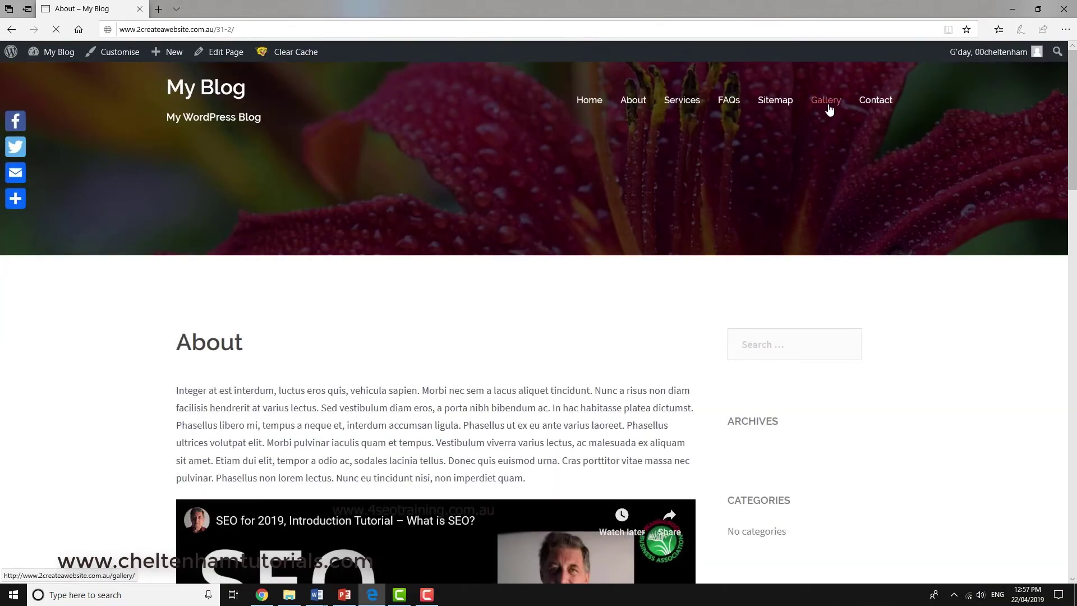
{"action": "left_click", "coordinate": [828, 107]}
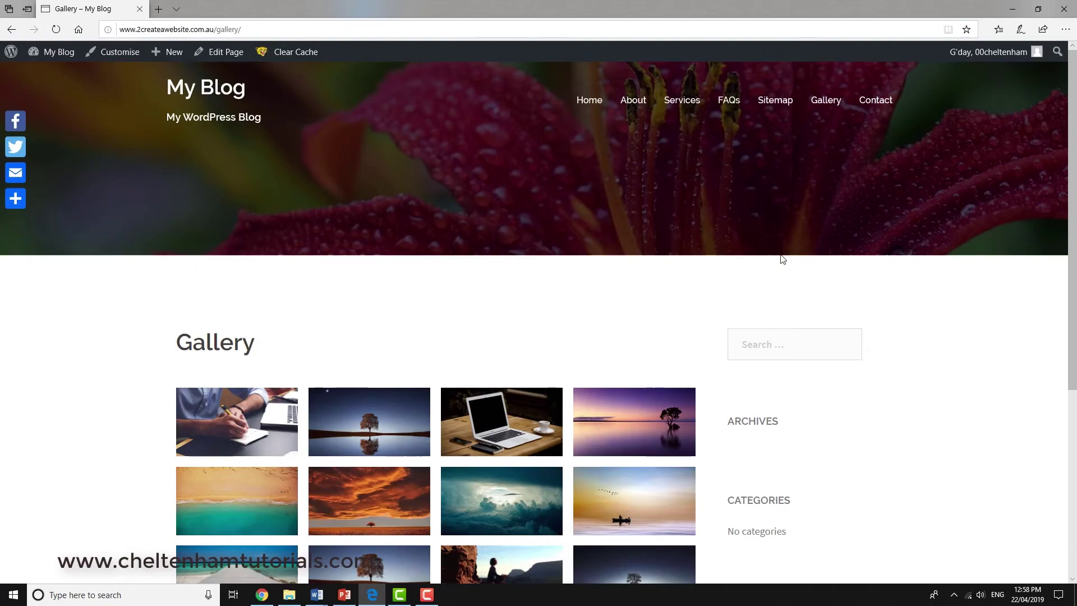
{"action": "left_click", "coordinate": [781, 102]}
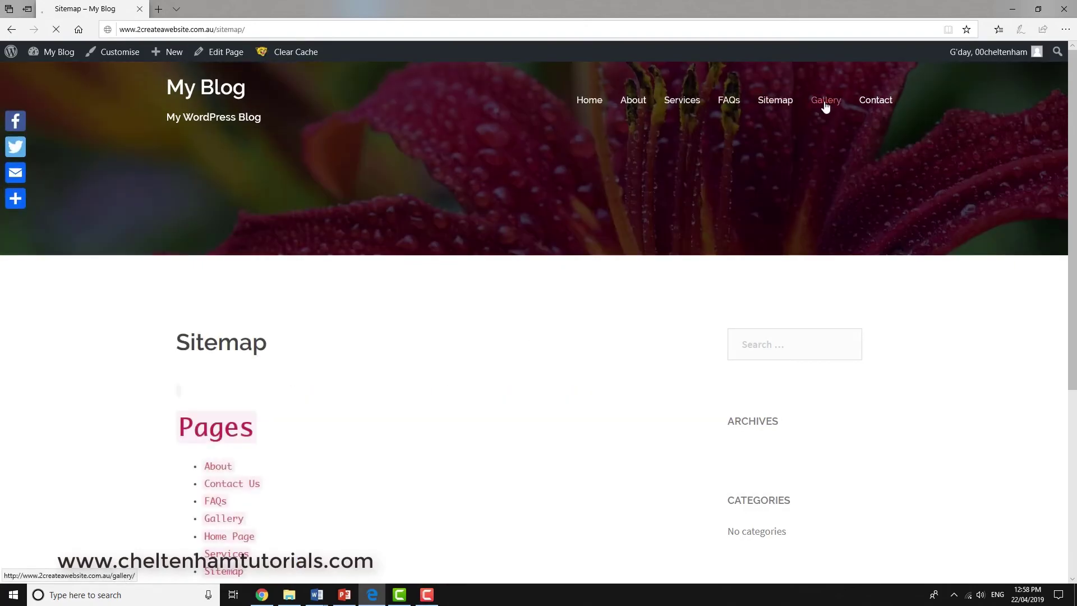
{"action": "left_click", "coordinate": [825, 102]}
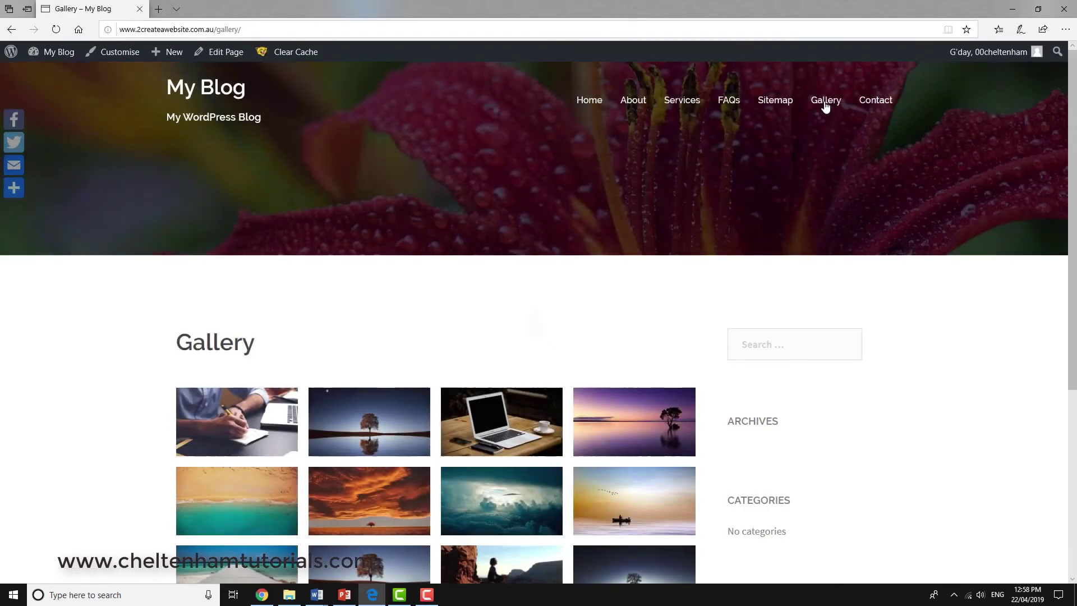
{"action": "left_click", "coordinate": [599, 102]}
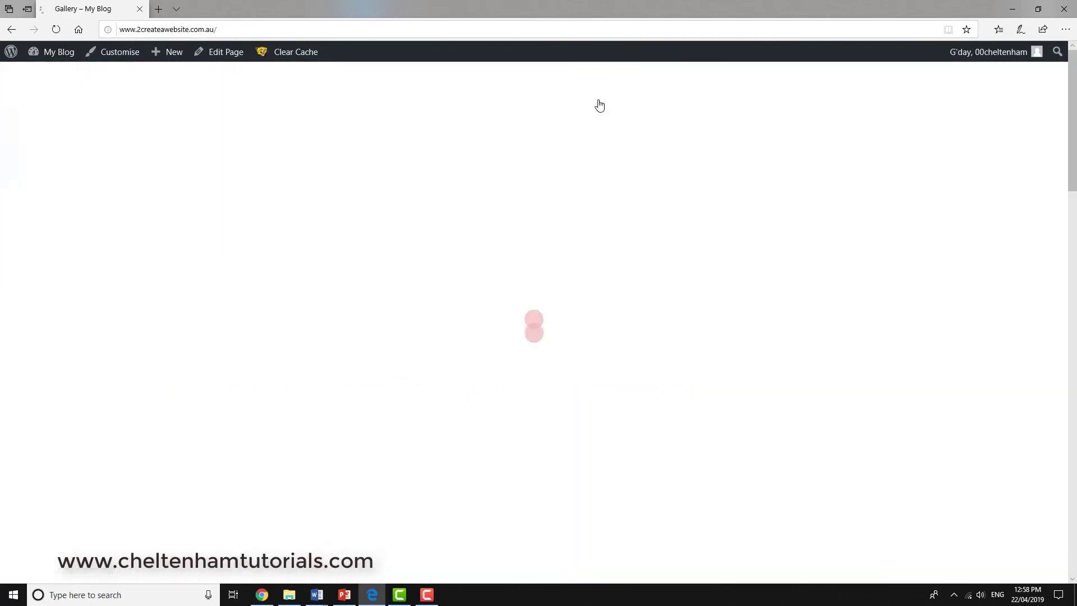